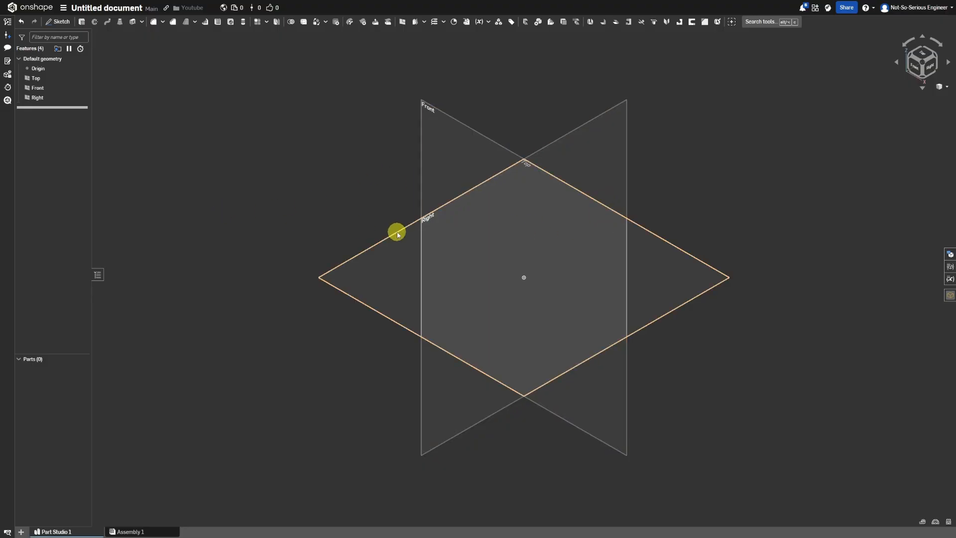
# Start a new sketch on the Right plane.
pyautogui.click(554, 144)
pyautogui.rightClick(554, 144)
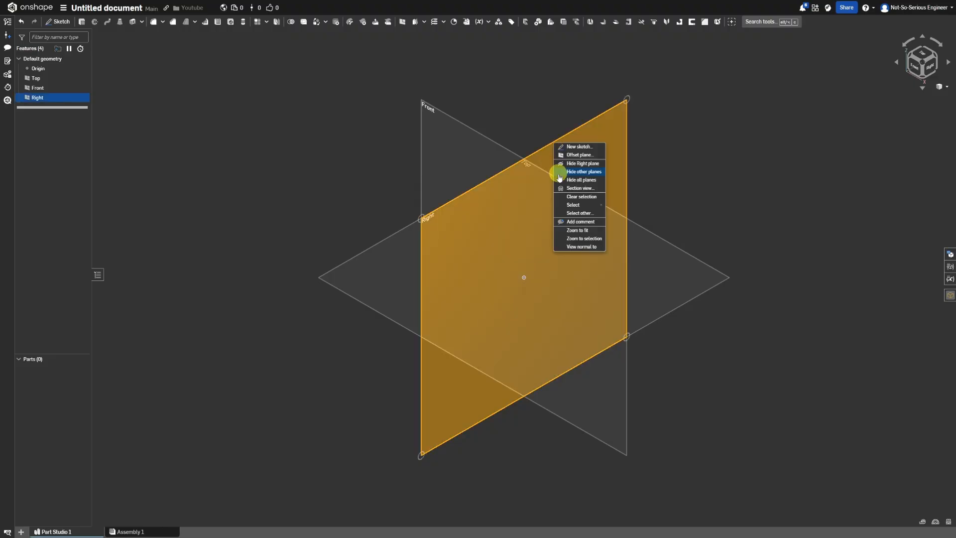
pyautogui.click(577, 147)
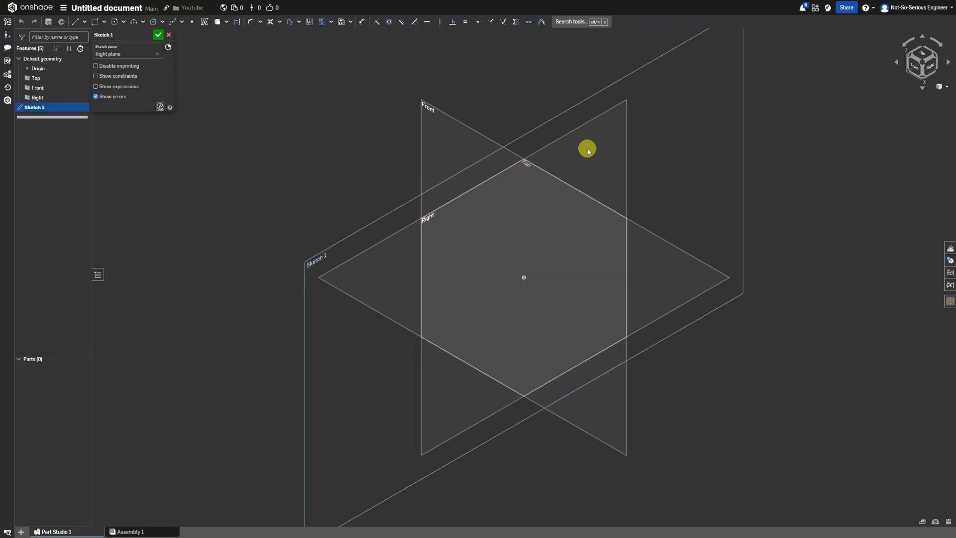
# Draw a closed stepped half-shaft profile with seven sections, about 196 mm long, starting and ending at the origin with a horizontal base.
pyautogui.click(75, 22)
pyautogui.click(524, 277)
pyautogui.click(523, 245)
pyautogui.click(591, 233)
pyautogui.click(655, 220)
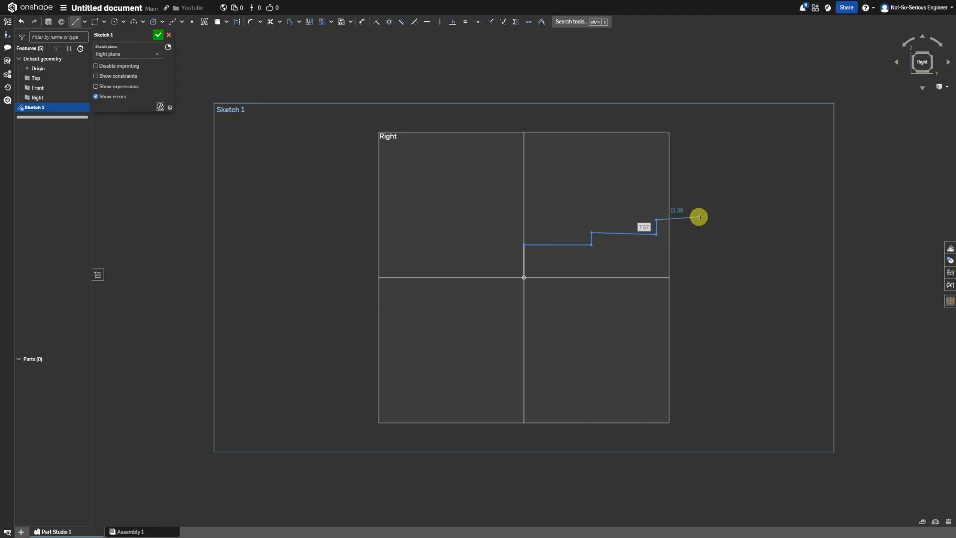
pyautogui.click(733, 219)
pyautogui.click(752, 208)
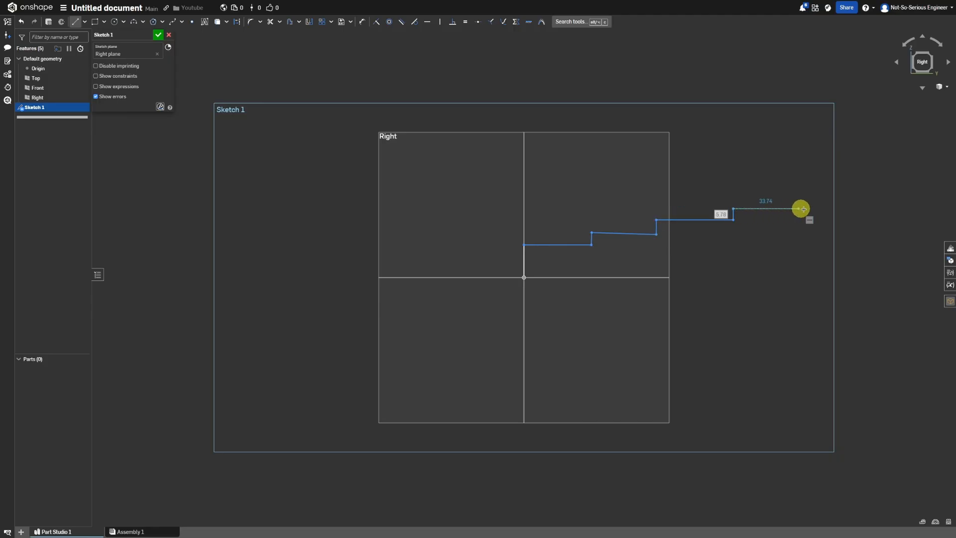
pyautogui.click(806, 208)
pyautogui.click(819, 198)
pyautogui.click(819, 214)
pyautogui.click(868, 225)
pyautogui.click(904, 226)
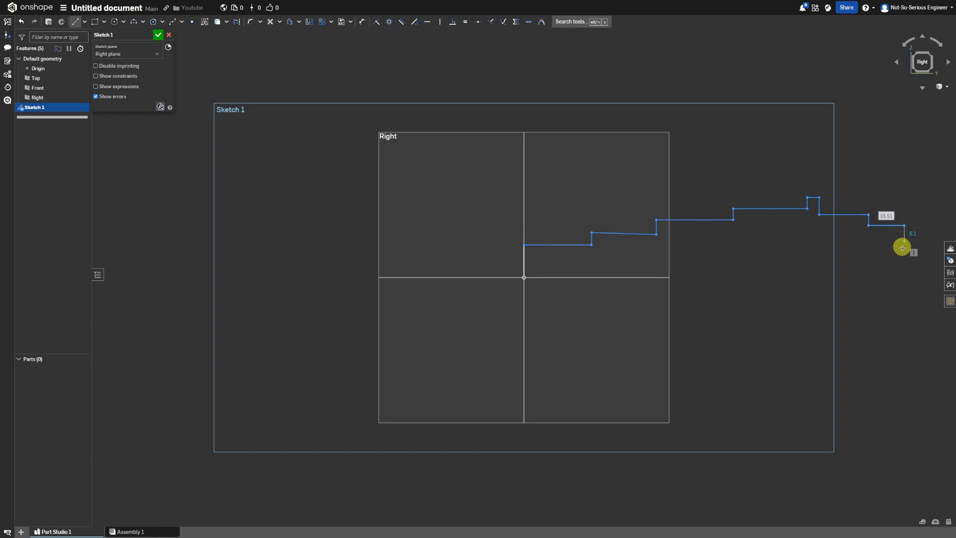
pyautogui.click(904, 277)
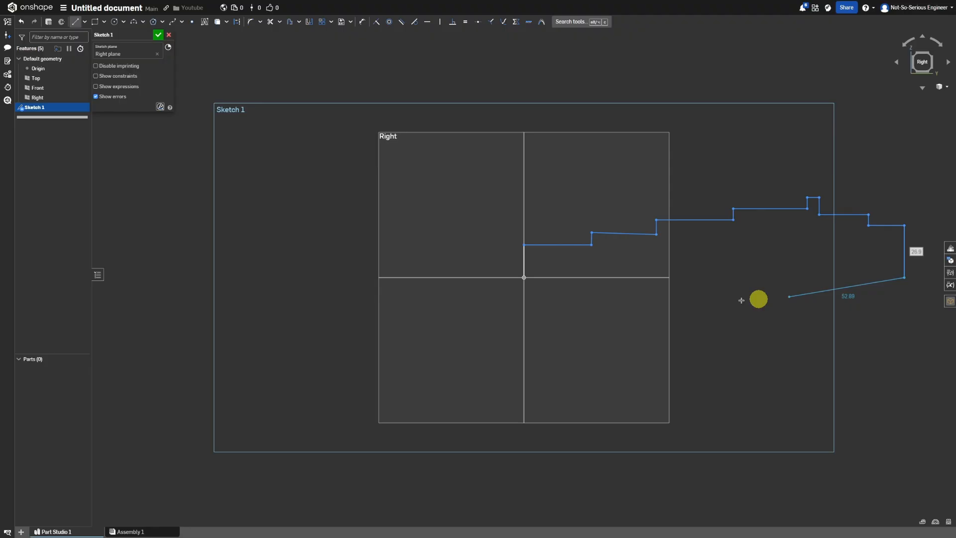
pyautogui.click(524, 277)
# Apply a Horizontal constraint to the slanted upper edge of the profile's second section.
pyautogui.click(427, 22)
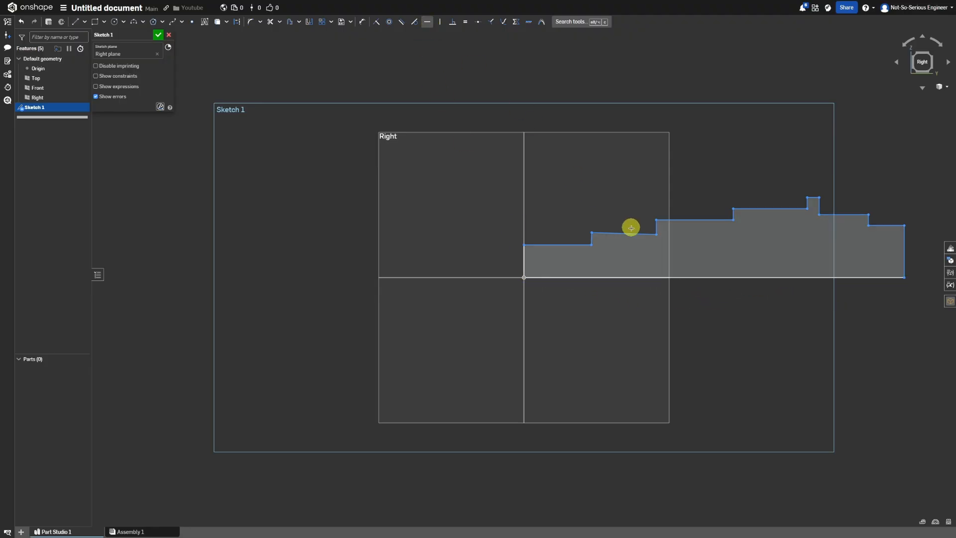
pyautogui.click(625, 234)
pyautogui.scroll(-2, 806, 224)
pyautogui.scroll(2, 806, 224)
# Draw a horizontal construction centerline from the origin along the profile's base, extending past its far end.
pyautogui.click(75, 22)
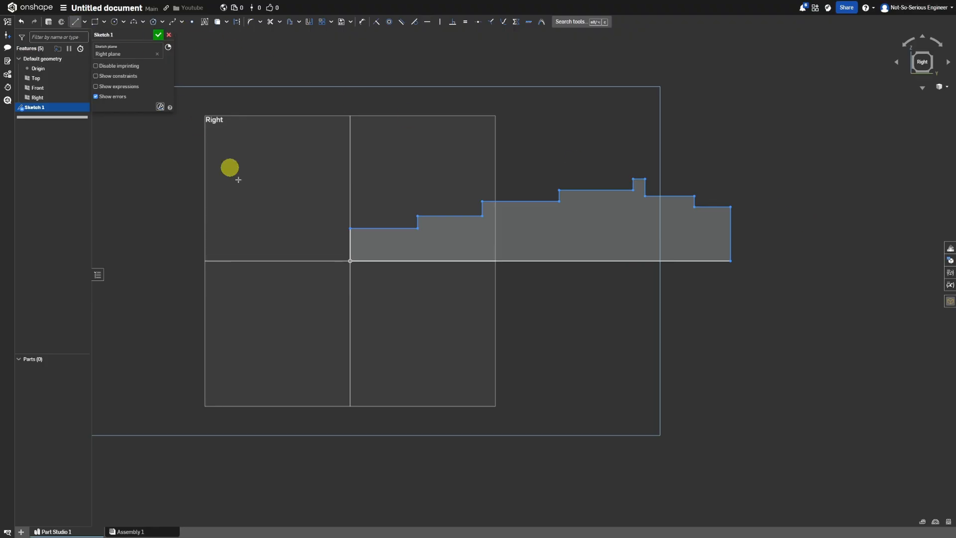
pyautogui.click(350, 261)
pyautogui.click(771, 260)
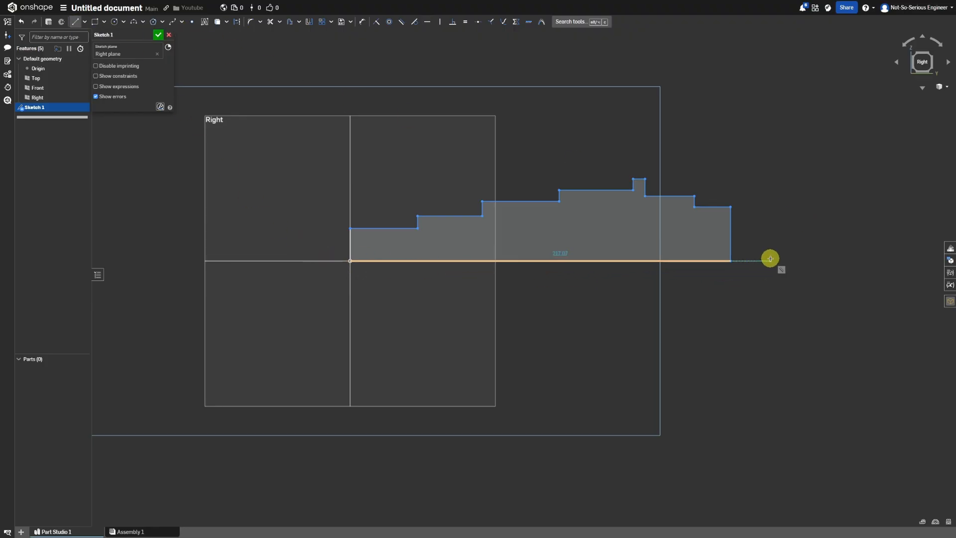
pyautogui.click(753, 262)
pyautogui.press('q')
pyautogui.click(730, 289)
pyautogui.press('d')
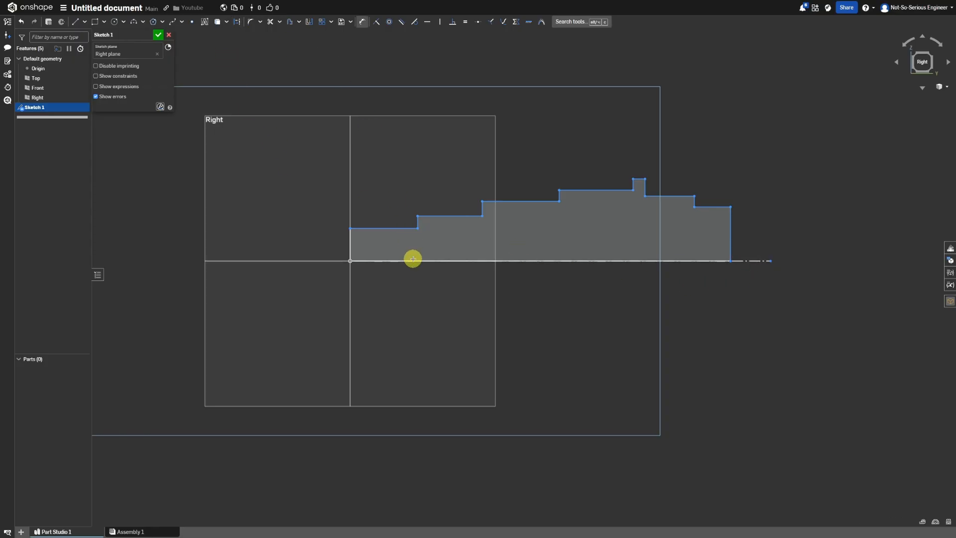
pyautogui.click(412, 260)
pyautogui.press('Escape')
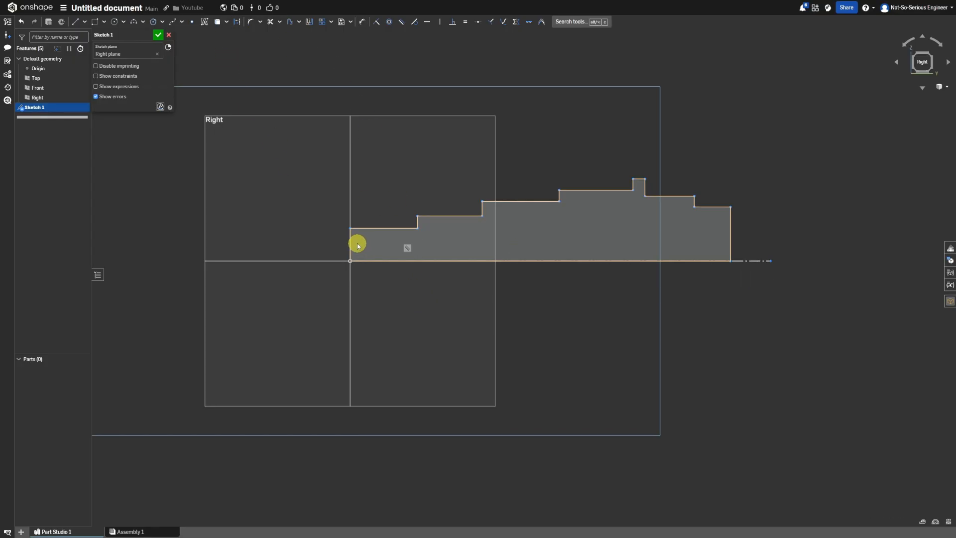
# Dimension the overall length of the profile between its two end edges as 402 mm.
pyautogui.press('d')
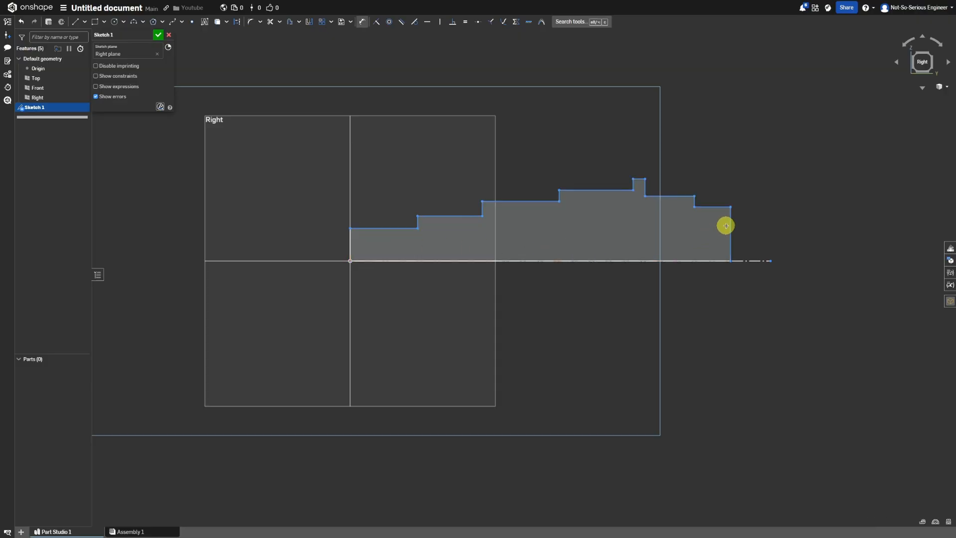
pyautogui.click(731, 223)
pyautogui.click(350, 239)
pyautogui.click(558, 303)
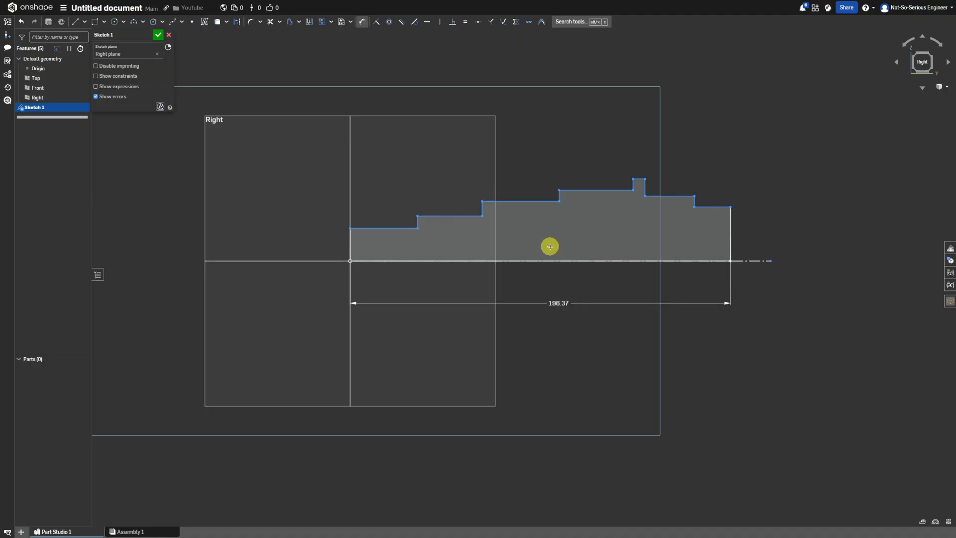
pyautogui.press('Return')
# Dimension the first section next to the origin as a 55 mm diameter about the centerline.
pyautogui.scroll(-5, 427, 258)
pyautogui.scroll(4, 290, 212)
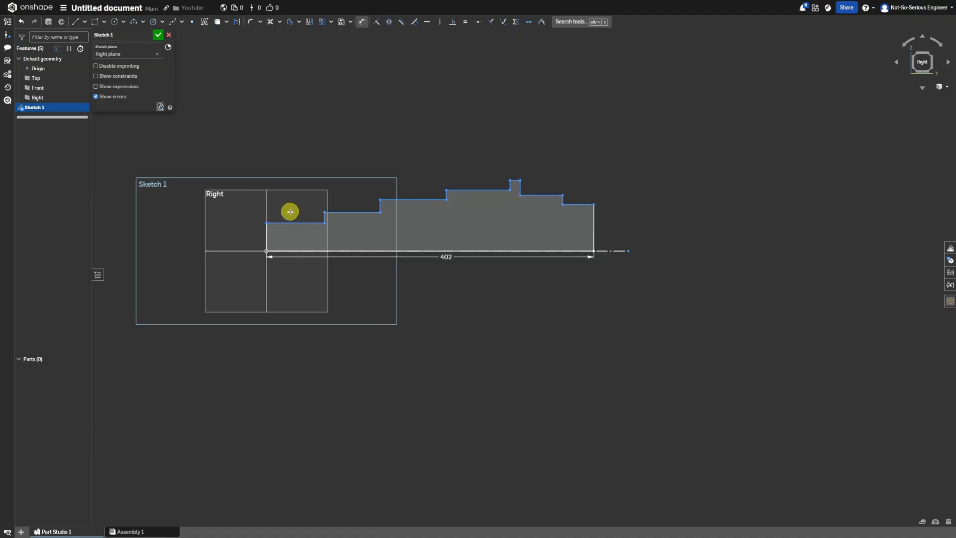
pyautogui.scroll(2, 290, 212)
pyautogui.click(282, 227)
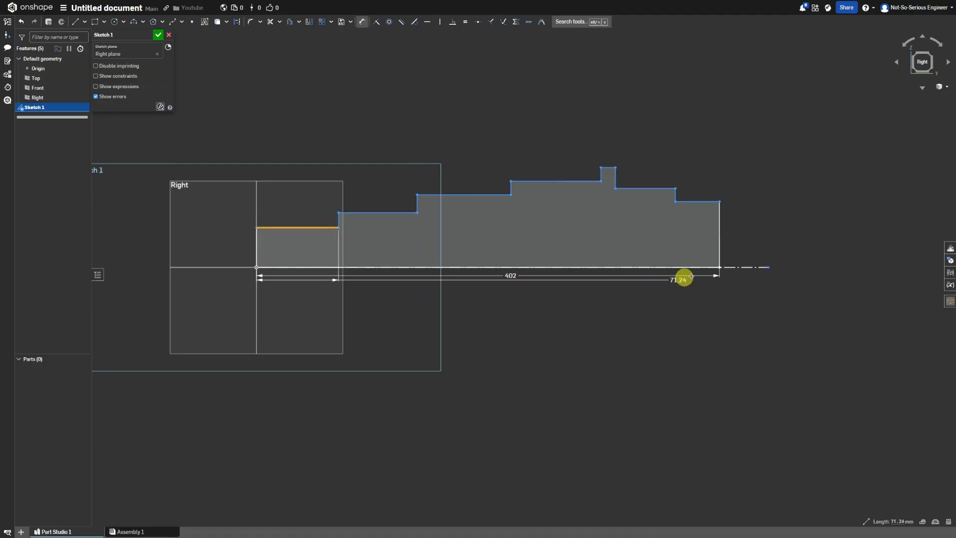
pyautogui.click(739, 267)
pyautogui.click(229, 319)
pyautogui.write('55')
pyautogui.press('Return')
# Dimension the second section as a 62 mm diameter and the third as a 65 mm diameter about the centerline.
pyautogui.click(389, 222)
pyautogui.click(751, 267)
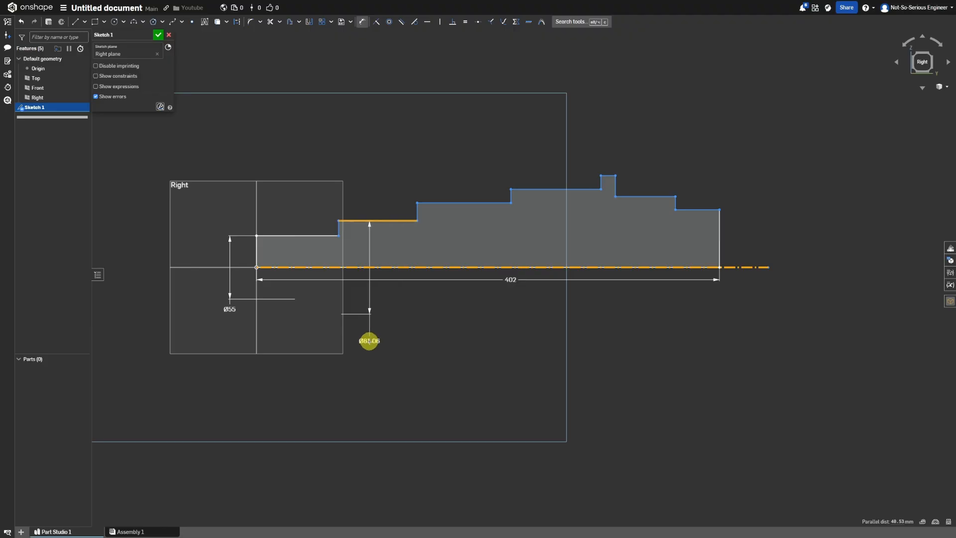
pyautogui.click(369, 340)
pyautogui.write('62')
pyautogui.press('Return')
pyautogui.click(456, 214)
pyautogui.click(741, 268)
pyautogui.click(448, 332)
pyautogui.click(525, 275)
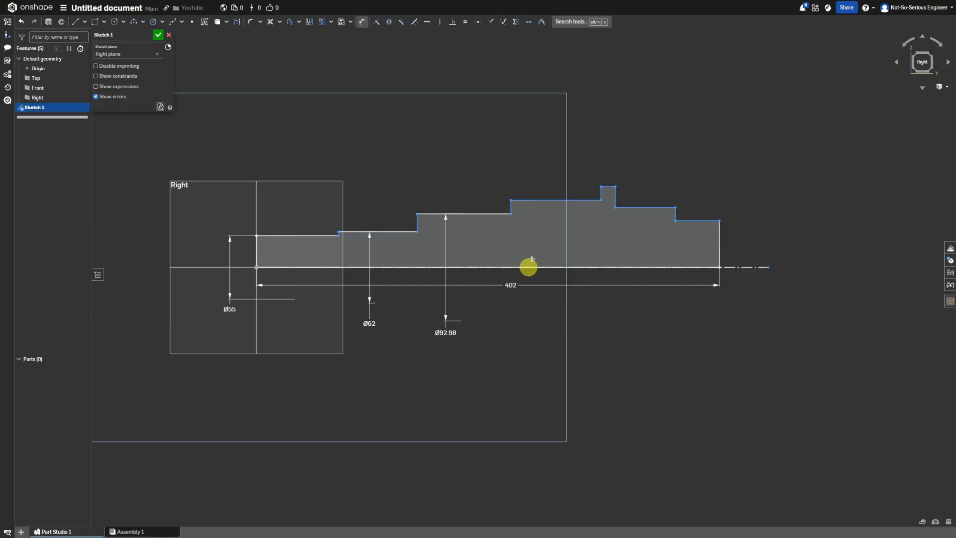
# Dimension the fourth section as a 70 mm diameter and the narrow collar as an 82 mm diameter about the centerline.
pyautogui.click(534, 218)
pyautogui.click(736, 267)
pyautogui.click(542, 336)
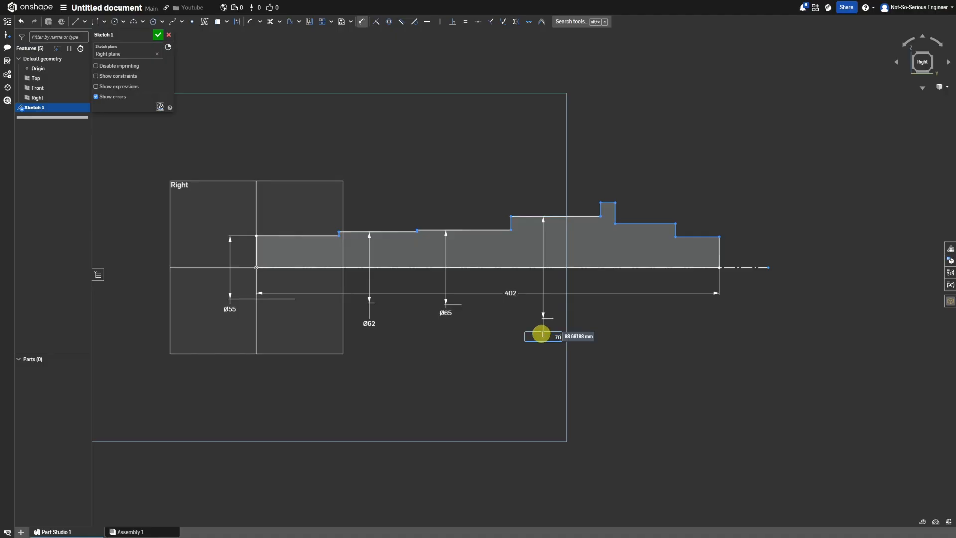
pyautogui.press('Return')
pyautogui.click(608, 214)
pyautogui.click(740, 267)
pyautogui.click(605, 346)
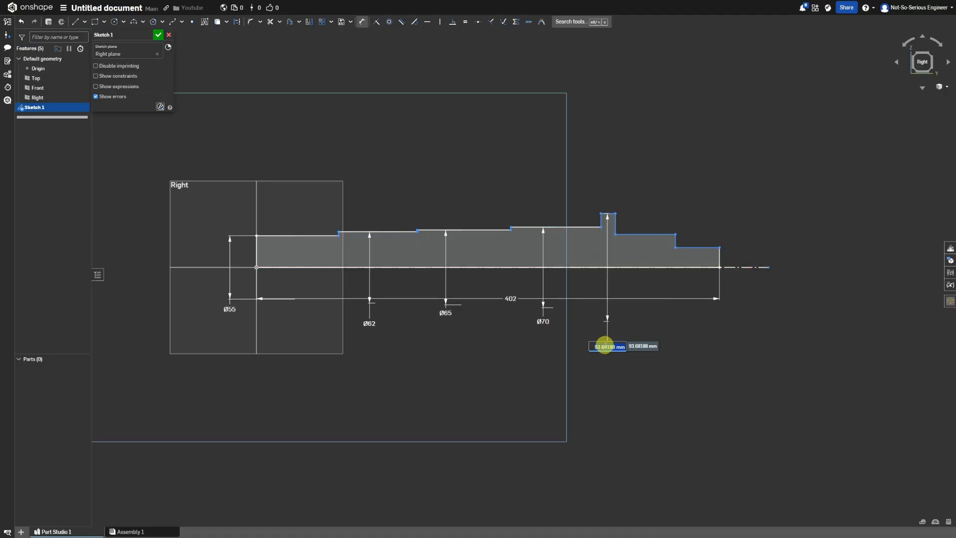
pyautogui.write('82')
pyautogui.press('Return')
# Dimension the section after the collar as a 77 mm diameter and the end section as a 65 mm diameter.
pyautogui.click(642, 241)
pyautogui.click(740, 267)
pyautogui.click(642, 335)
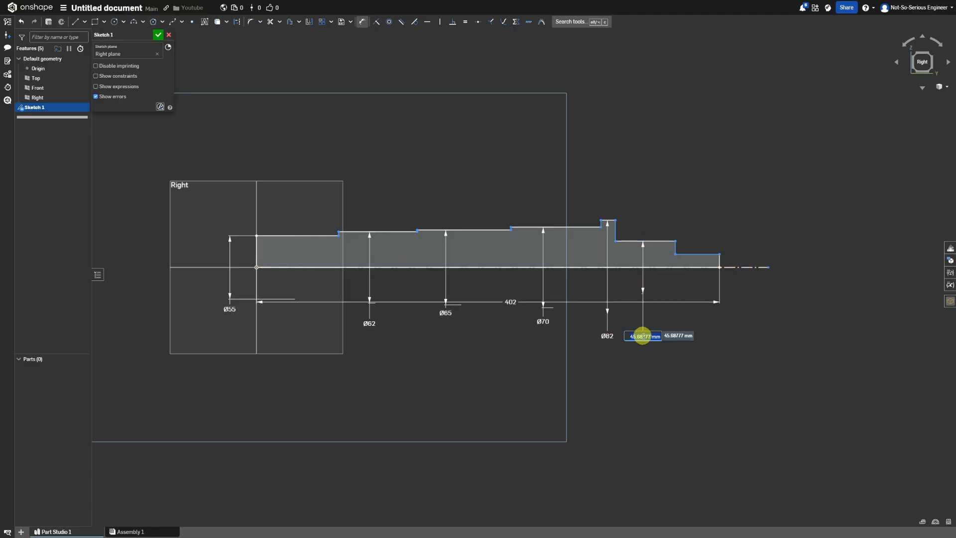
pyautogui.write('77')
pyautogui.press('Return')
pyautogui.click(697, 235)
pyautogui.click(747, 267)
pyautogui.click(692, 327)
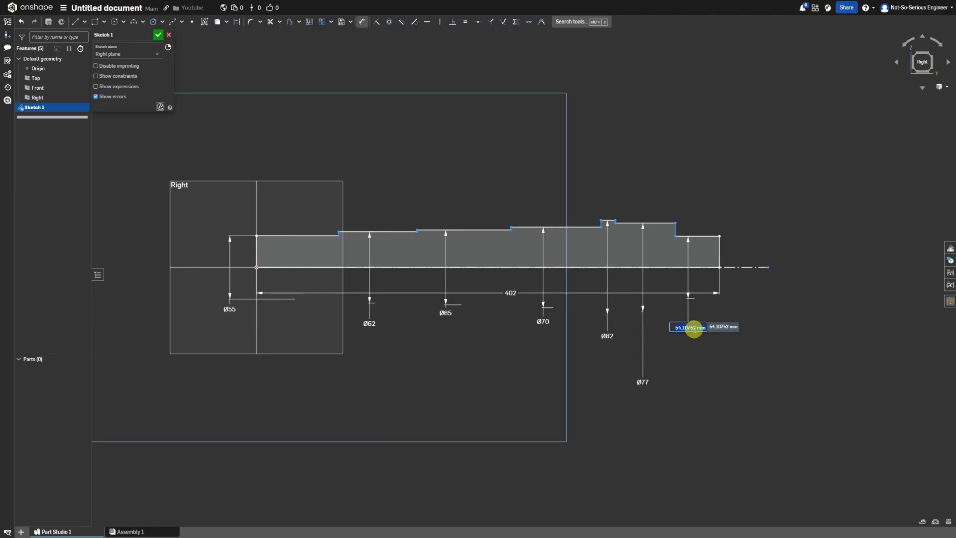
pyautogui.press('Return')
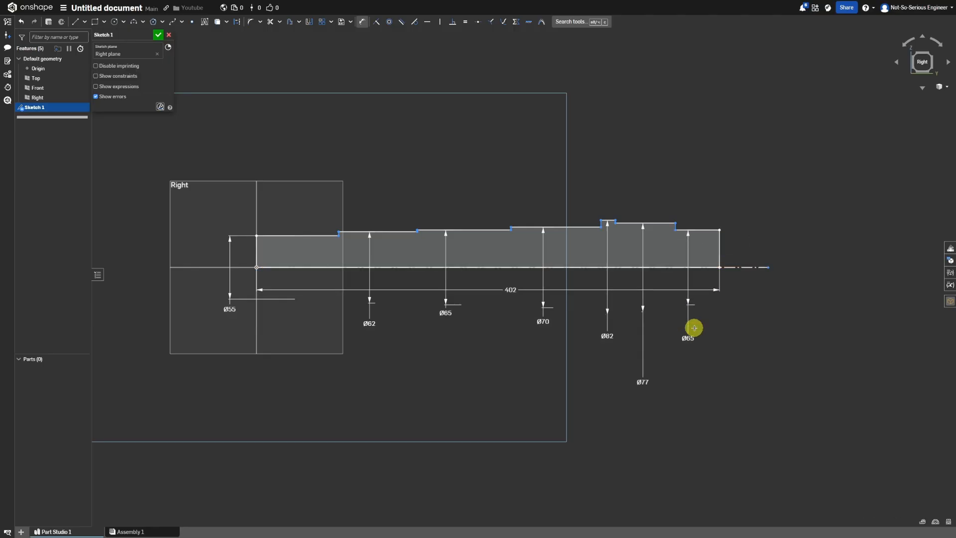
# Set the length of the first section to 82 mm and the third section to 64 mm.
pyautogui.click(289, 235)
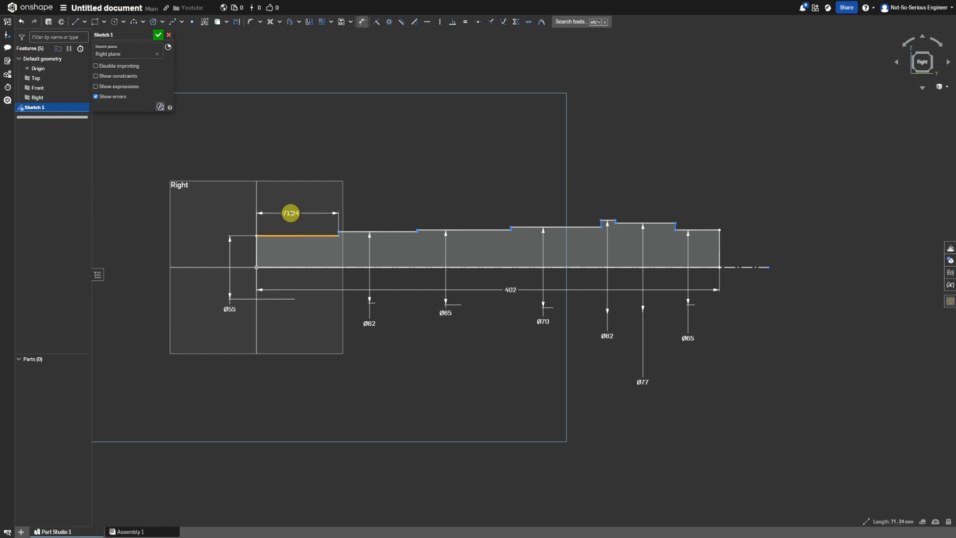
pyautogui.click(290, 213)
pyautogui.press('Return')
pyautogui.click(433, 230)
pyautogui.click(431, 211)
pyautogui.write('64')
pyautogui.press('Return')
# Set the length of the fourth section to 76 mm and the width of the collar to 12 mm.
pyautogui.click(516, 228)
pyautogui.click(526, 211)
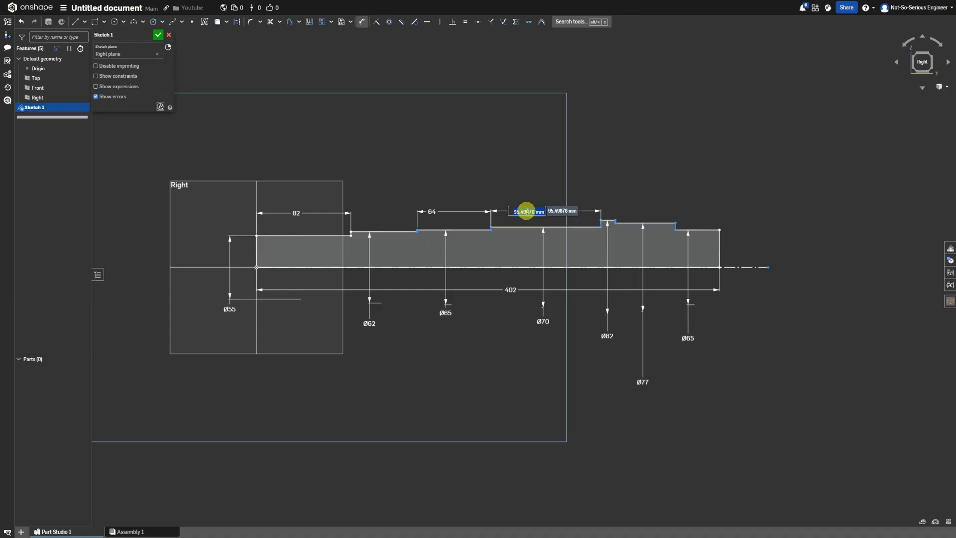
pyautogui.write('78')
pyautogui.press('Return')
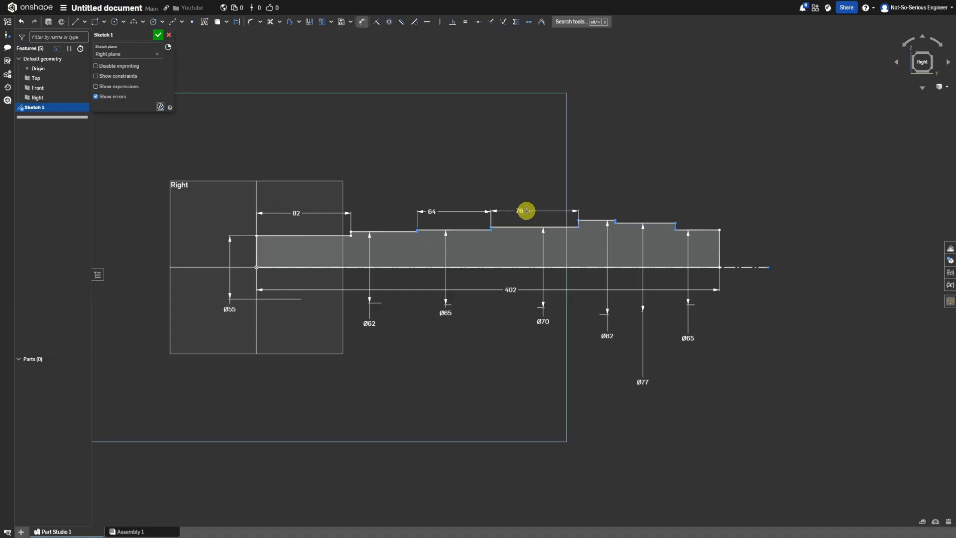
pyautogui.click(597, 221)
pyautogui.click(593, 207)
pyautogui.write('12')
pyautogui.press('Return')
# Set the section after the collar to 82 mm long and the end section to 36 mm, and finish the sketch.
pyautogui.click(618, 224)
pyautogui.click(632, 210)
pyautogui.write('82')
pyautogui.press('Return')
pyautogui.click(701, 229)
pyautogui.click(701, 220)
pyautogui.write('36')
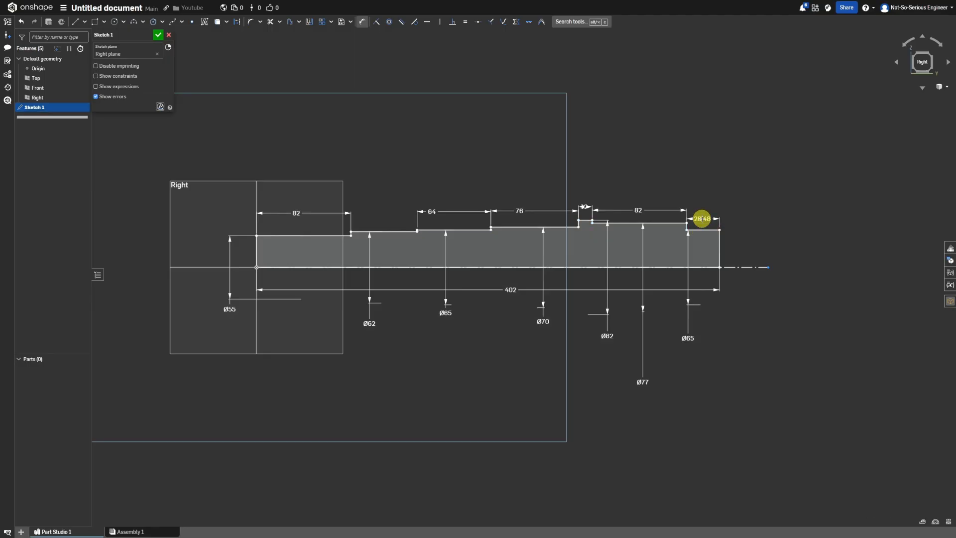
pyautogui.press('Return')
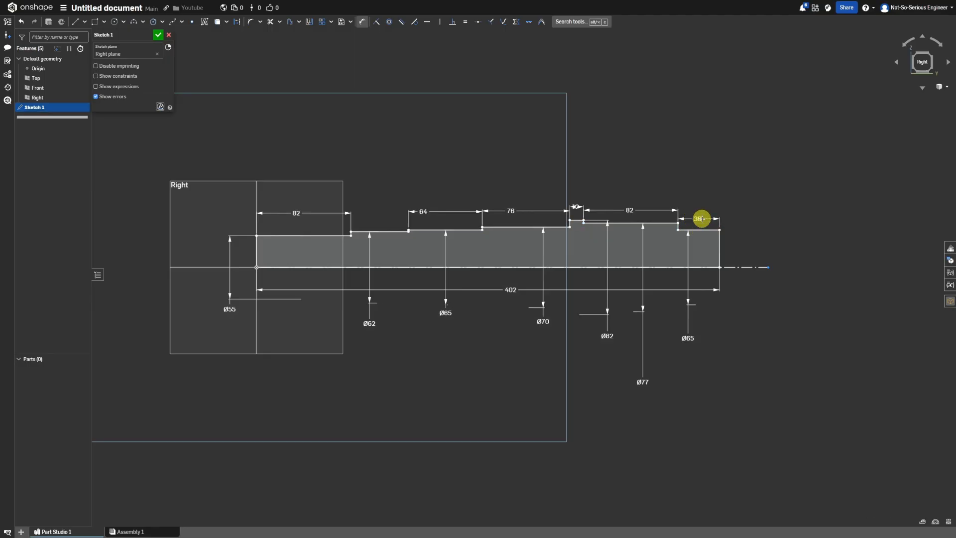
pyautogui.click(158, 36)
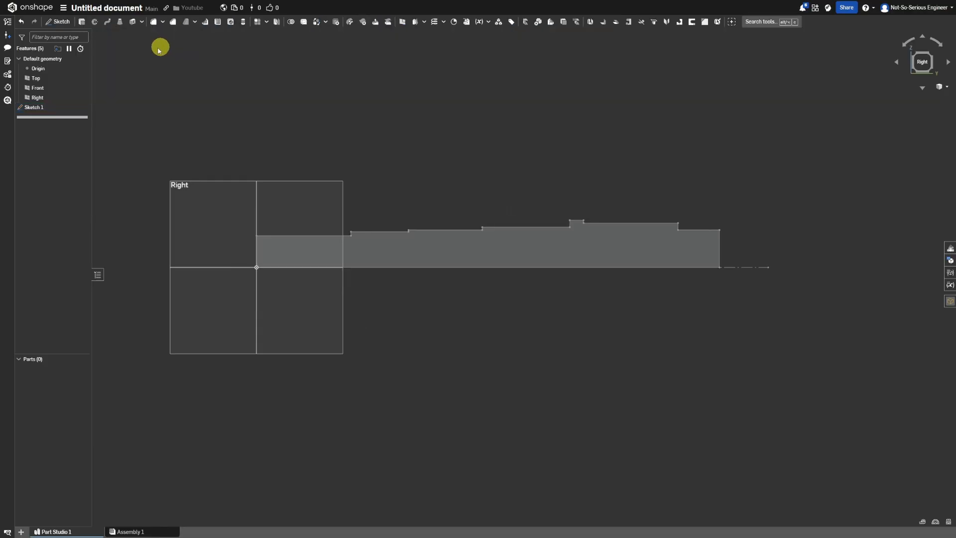
# Revolve the stepped profile fully around the centerline as a new solid.
pyautogui.click(94, 21)
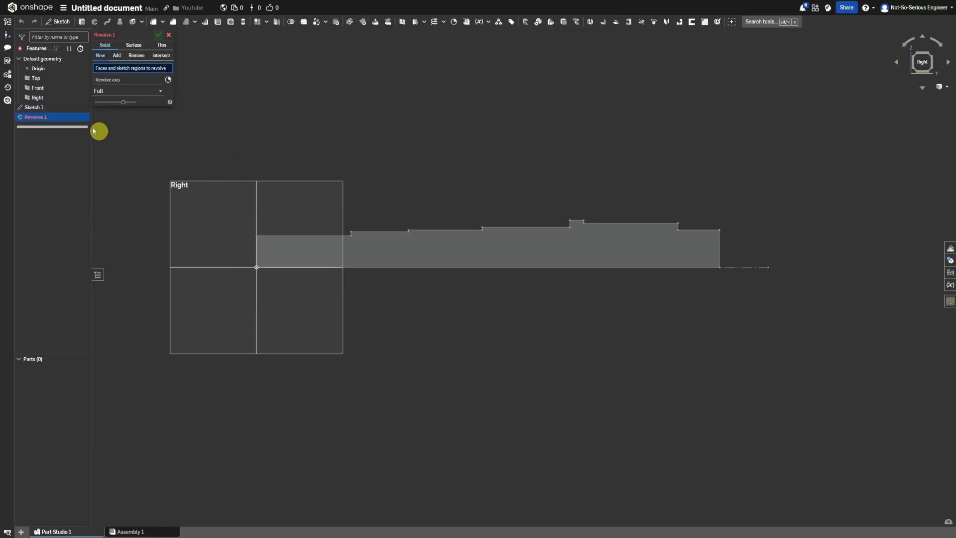
pyautogui.click(38, 113)
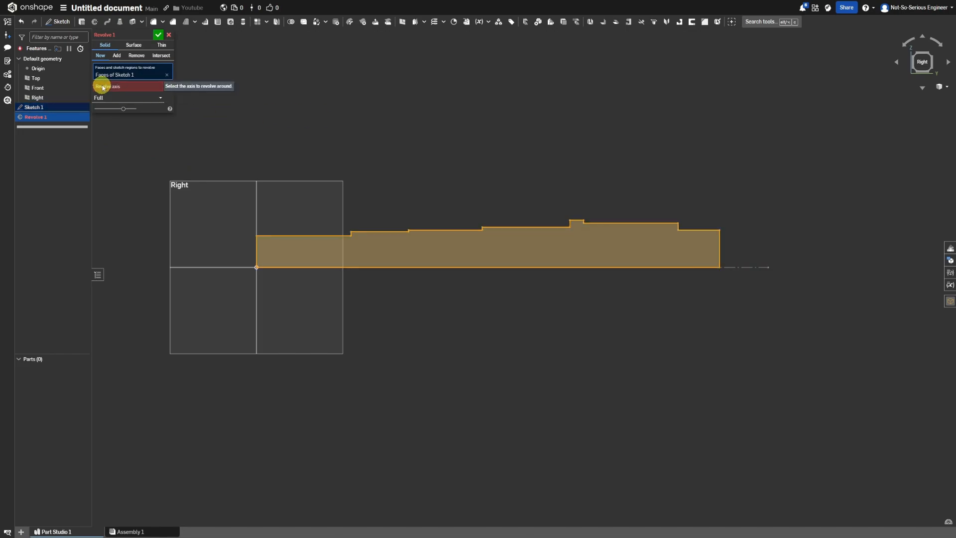
pyautogui.click(732, 268)
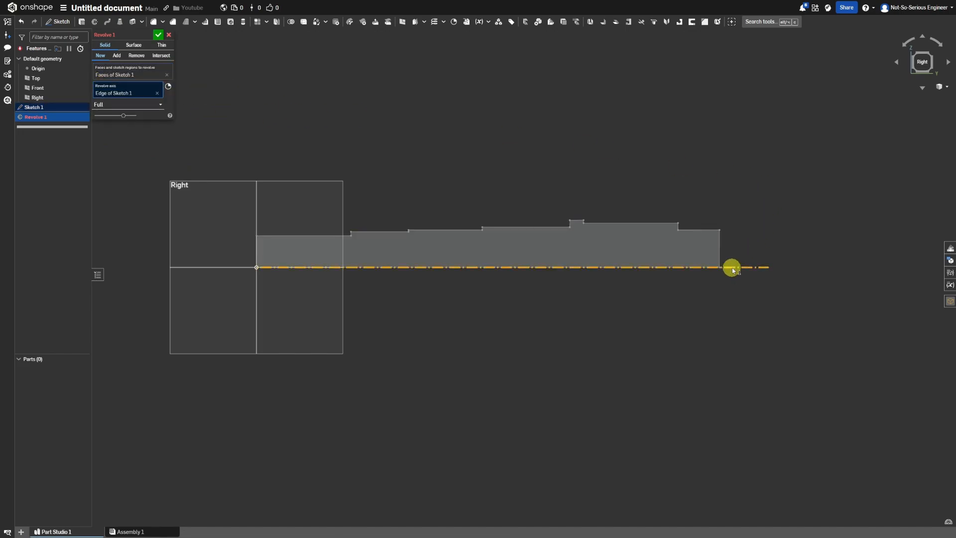
pyautogui.click(157, 38)
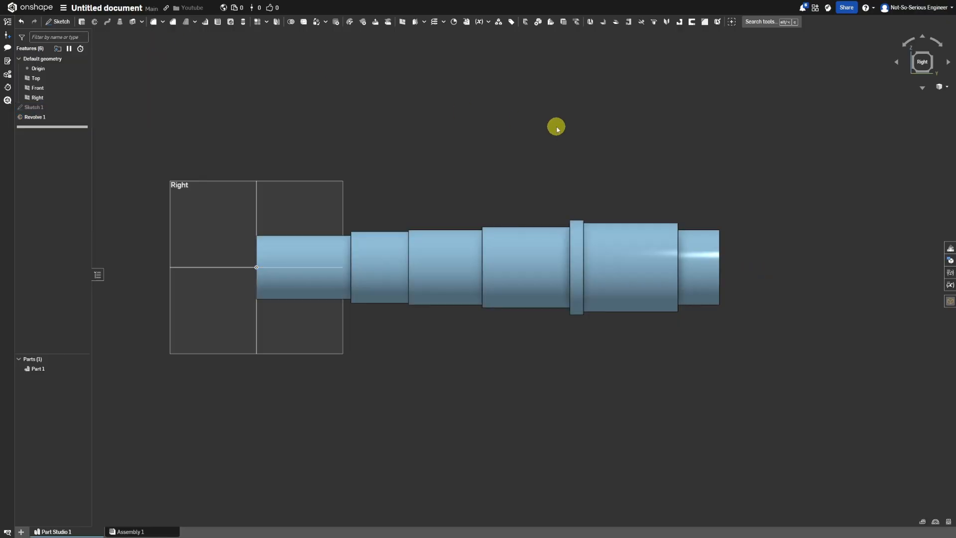
# Create a plane tangent to the fourth section's cylindrical face and parallel to the Top plane.
pyautogui.hotkey('shift', '7')
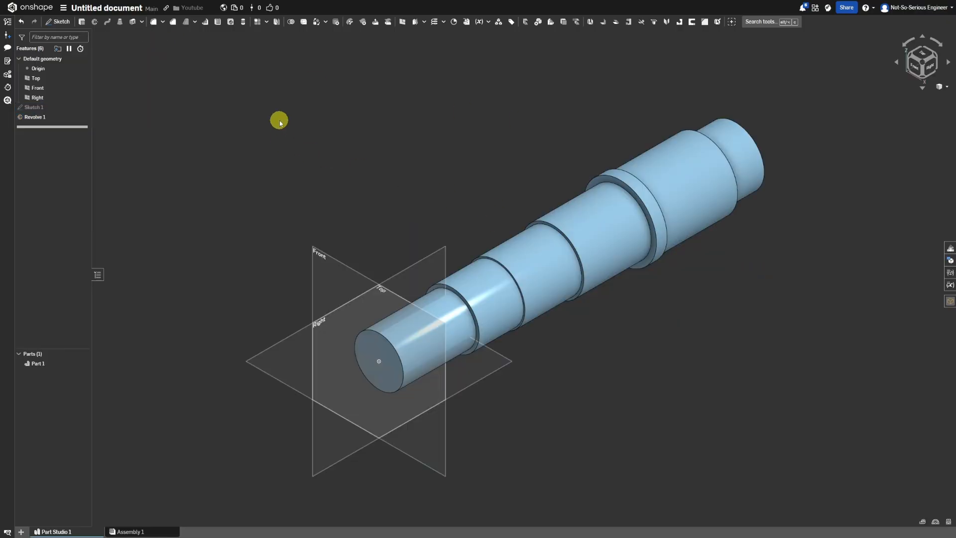
pyautogui.click(402, 21)
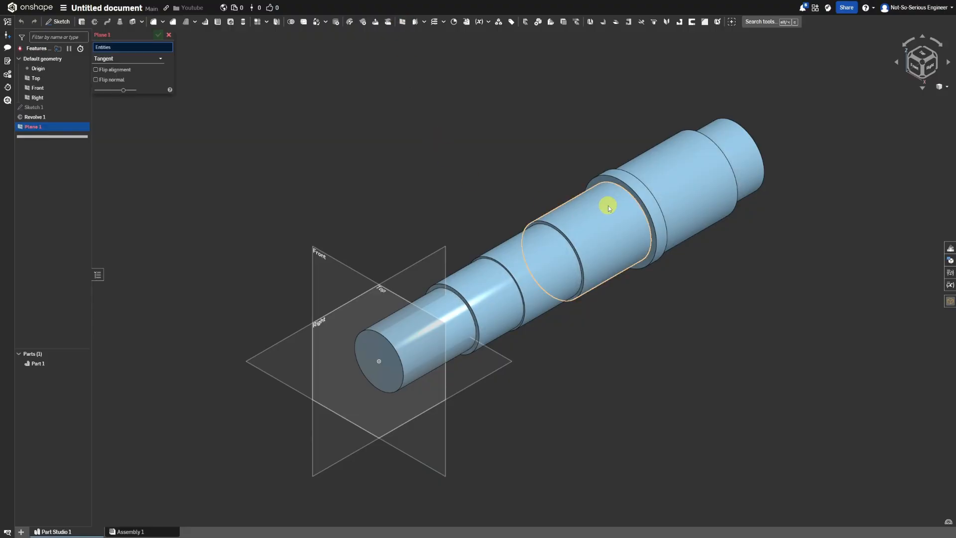
pyautogui.click(577, 218)
pyautogui.click(266, 351)
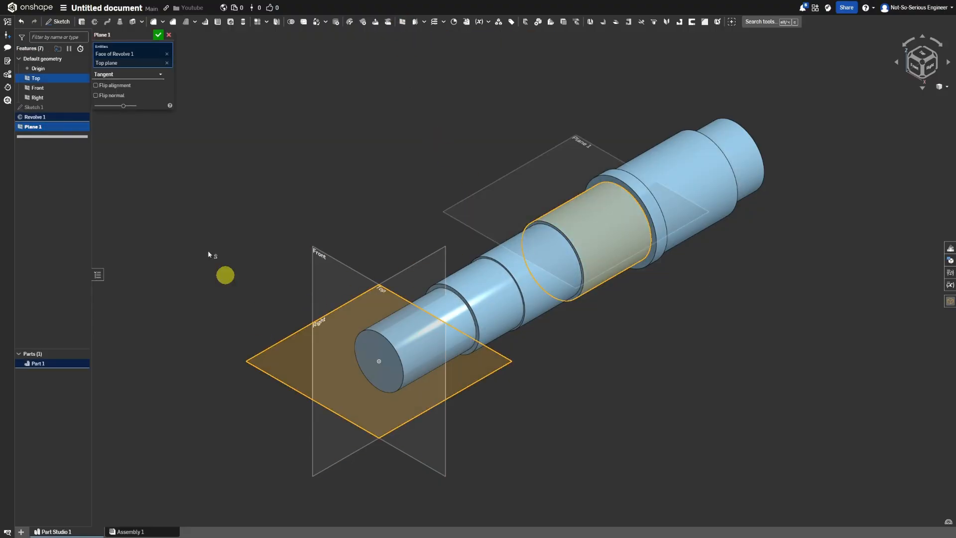
pyautogui.click(159, 34)
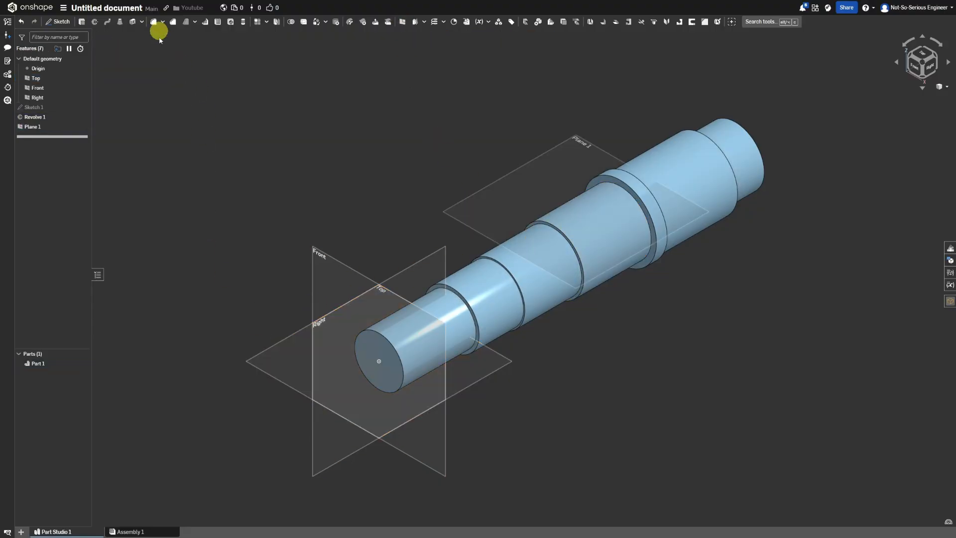
# Sketch a slot outline on the tangent plane over the fourth section, with straight sides about 30 mm long and arc ends.
pyautogui.click(25, 127)
pyautogui.rightClick(30, 127)
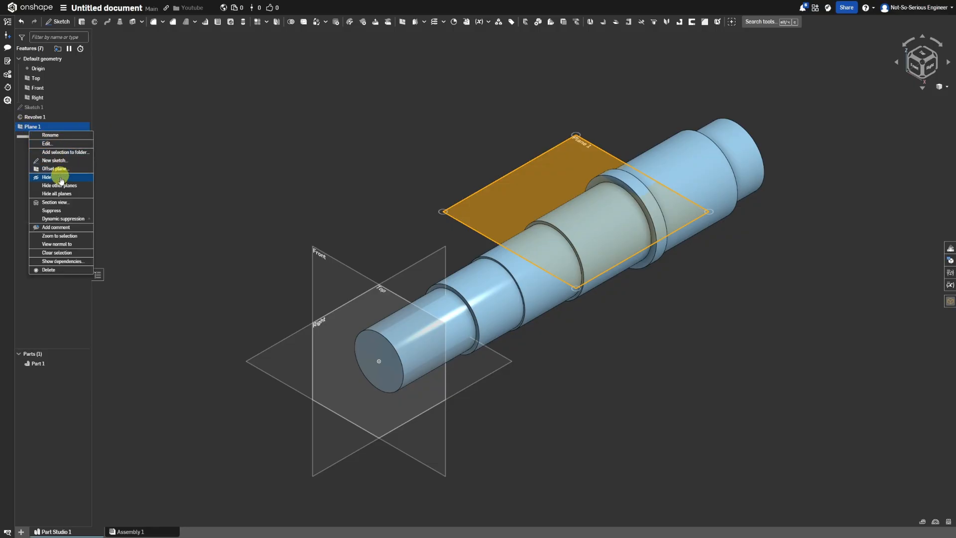
pyautogui.click(53, 160)
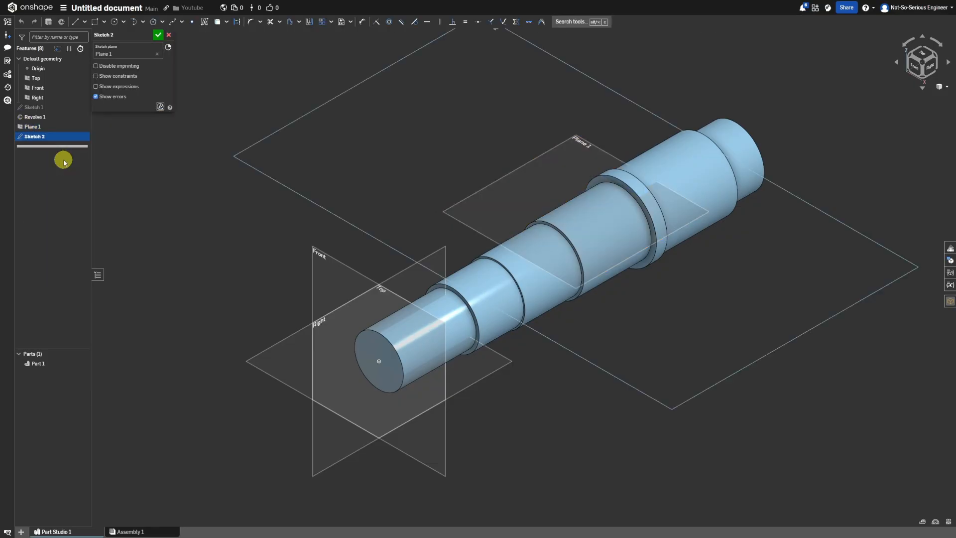
pyautogui.click(75, 22)
pyautogui.click(510, 237)
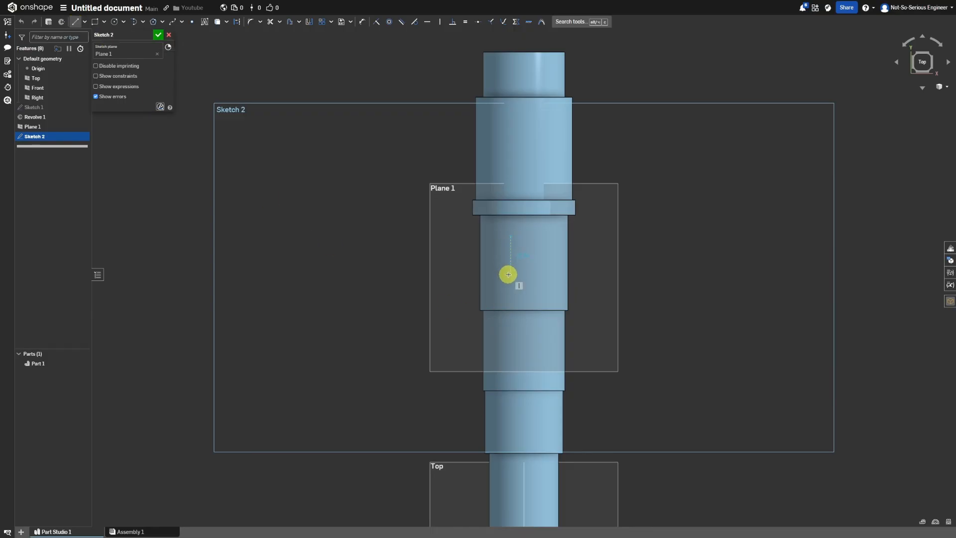
pyautogui.press('t')
pyautogui.click(533, 274)
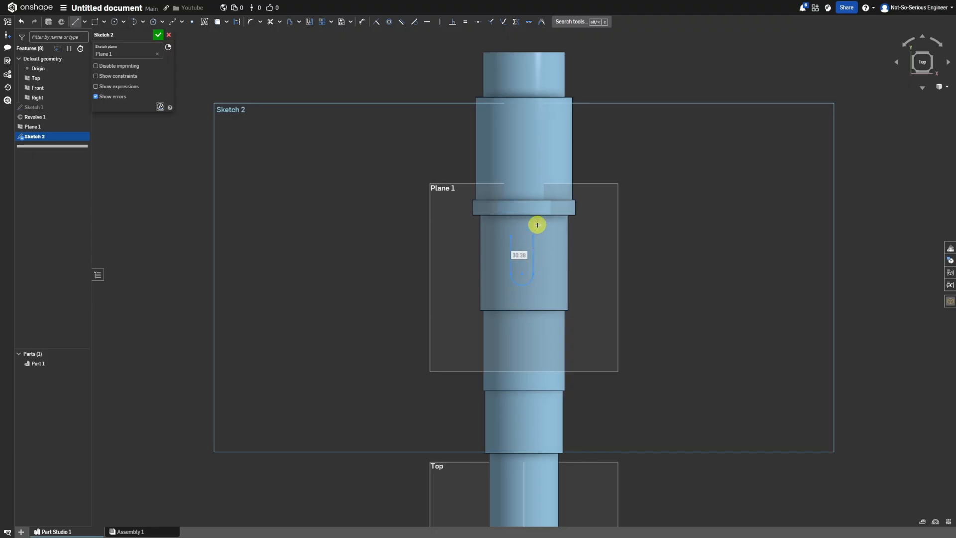
pyautogui.press('t')
pyautogui.click(510, 234)
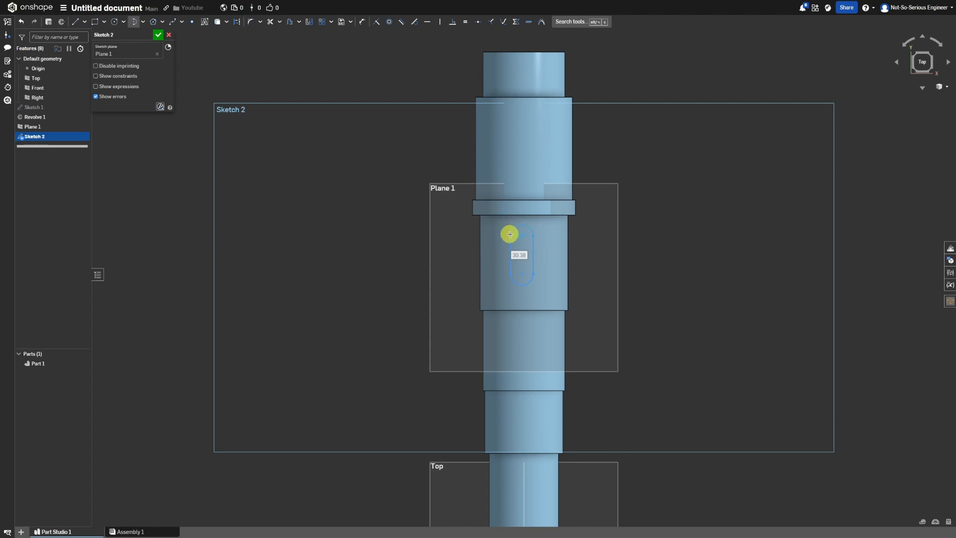
# Make both end arcs of the slot tangent to its two straight sides.
pyautogui.click(414, 22)
pyautogui.click(515, 228)
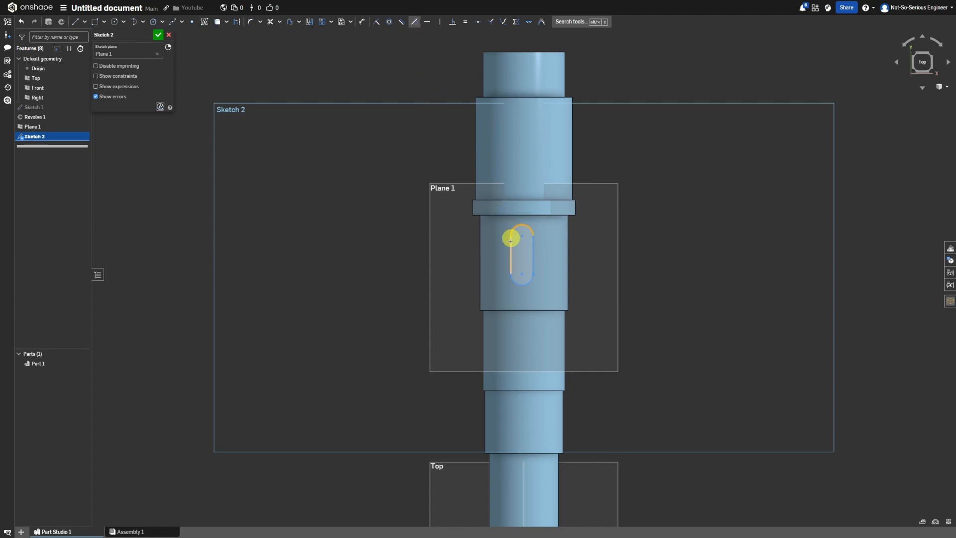
pyautogui.click(510, 269)
pyautogui.click(513, 281)
pyautogui.click(529, 282)
pyautogui.click(533, 266)
pyautogui.click(533, 241)
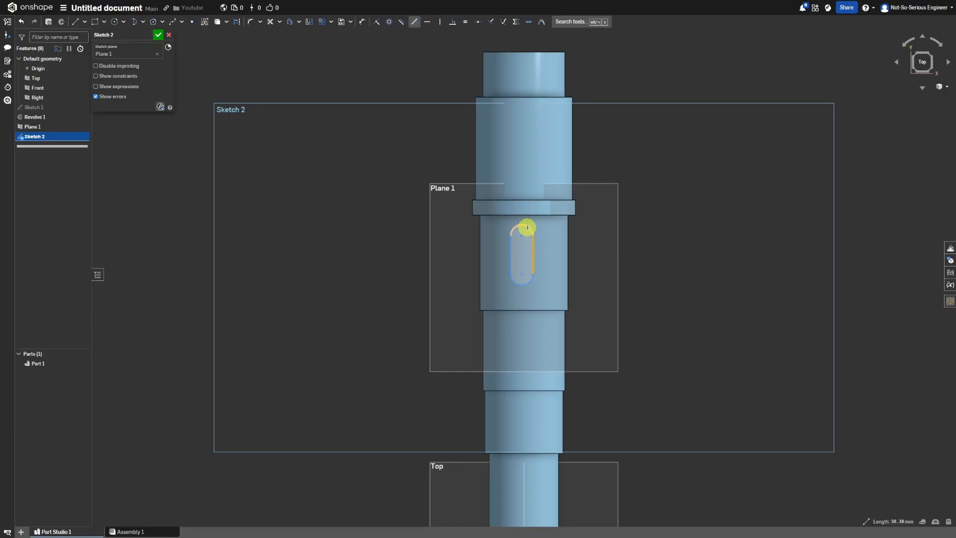
# Constrain the slot vertically in line with the origin to center it on the shaft axis.
pyautogui.click(439, 21)
pyautogui.scroll(-3, 520, 273)
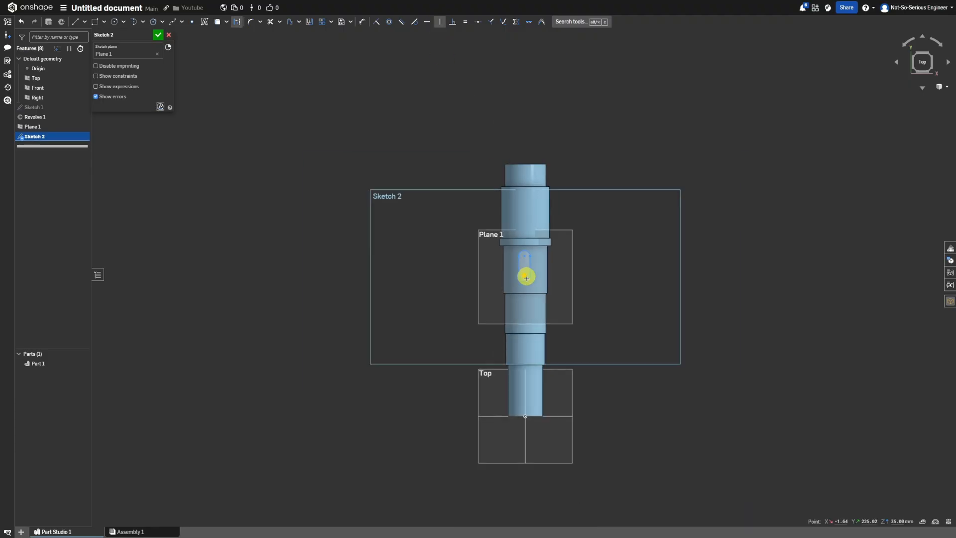
pyautogui.click(526, 417)
pyautogui.scroll(2, 529, 332)
# Dimension the slot to 63 mm overall length and 20 mm width.
pyautogui.press('d')
pyautogui.click(523, 216)
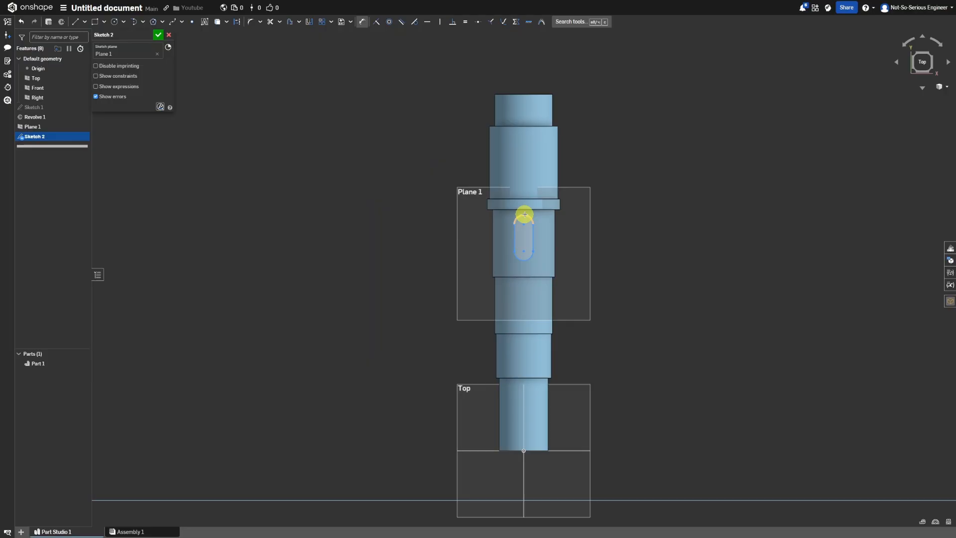
pyautogui.click(521, 259)
pyautogui.click(476, 241)
pyautogui.press('Return')
pyautogui.click(534, 185)
pyautogui.click(512, 181)
pyautogui.click(566, 173)
pyautogui.write('20')
pyautogui.press('Return')
# Set the distance from the collar's edge to the slot's near end to 6 mm and finish the sketch.
pyautogui.click(526, 174)
pyautogui.moveTo(523, 207); pyautogui.dragTo(525, 251)
pyautogui.press('d')
pyautogui.click(532, 210)
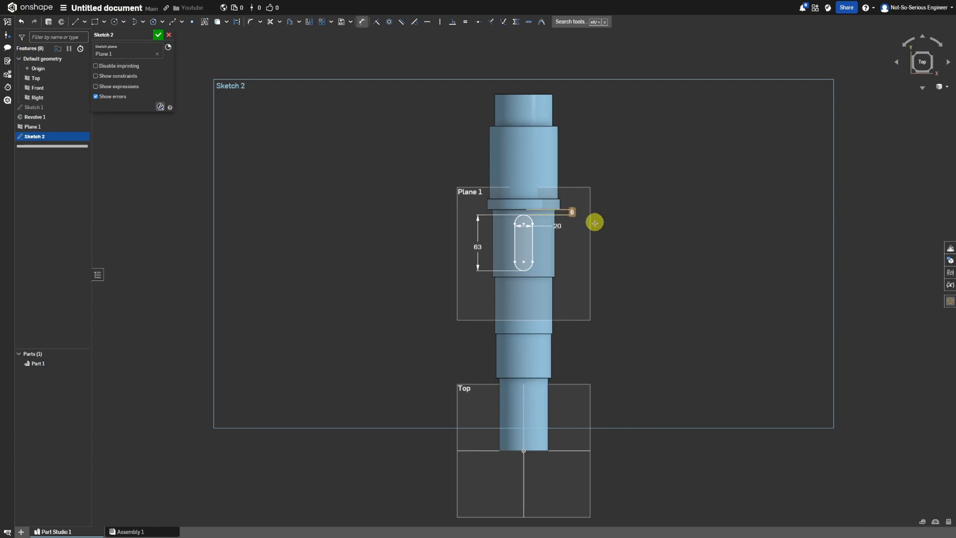
pyautogui.click(158, 34)
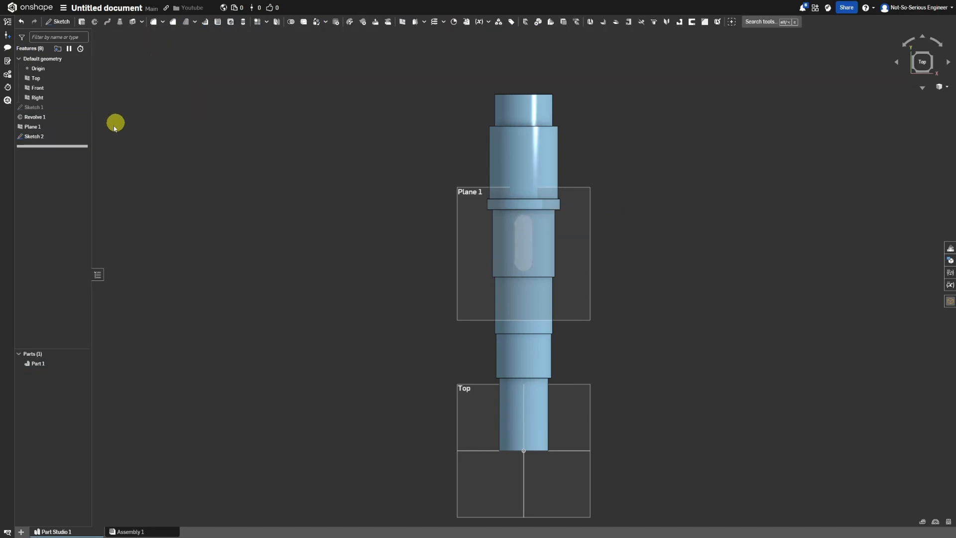
# Extrude the slot sketch as a blind cut 7.5 mm deep into the shaft.
pyautogui.press('s')
pyautogui.click(257, 60)
pyautogui.click(137, 56)
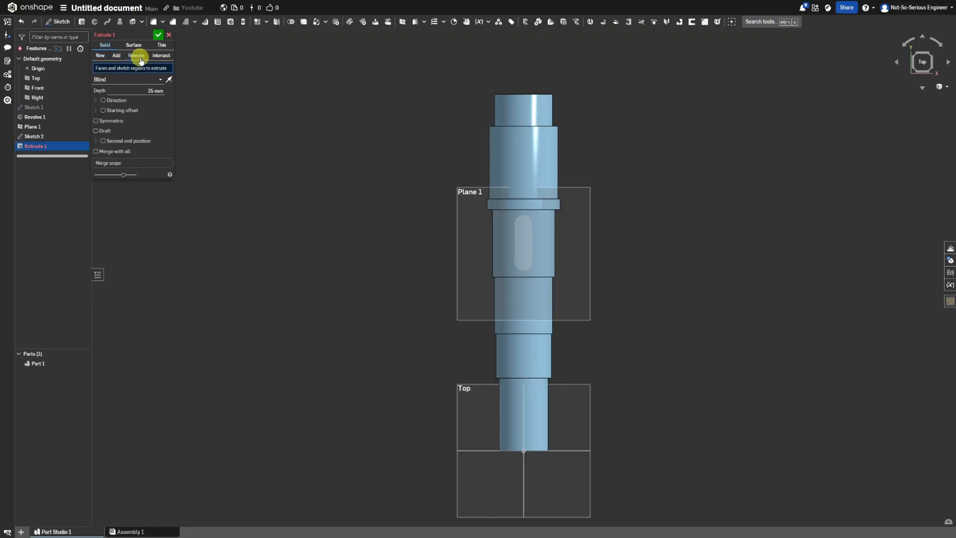
pyautogui.click(33, 136)
pyautogui.click(145, 97)
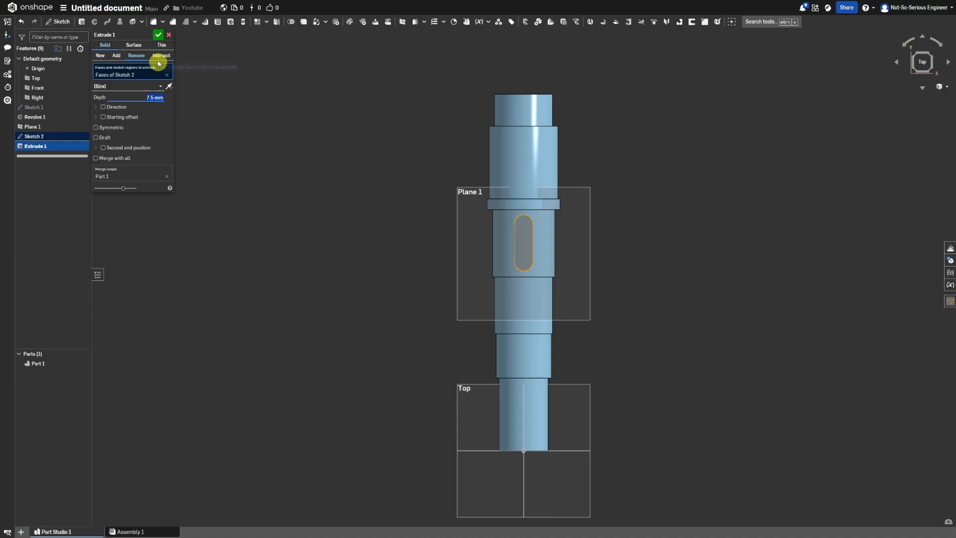
pyautogui.click(158, 35)
# Hide the Top, Front and Right planes and the tangent plane.
pyautogui.moveTo(518, 350); pyautogui.dragTo(605, 338, button='right')
pyautogui.scroll(3, 605, 338)
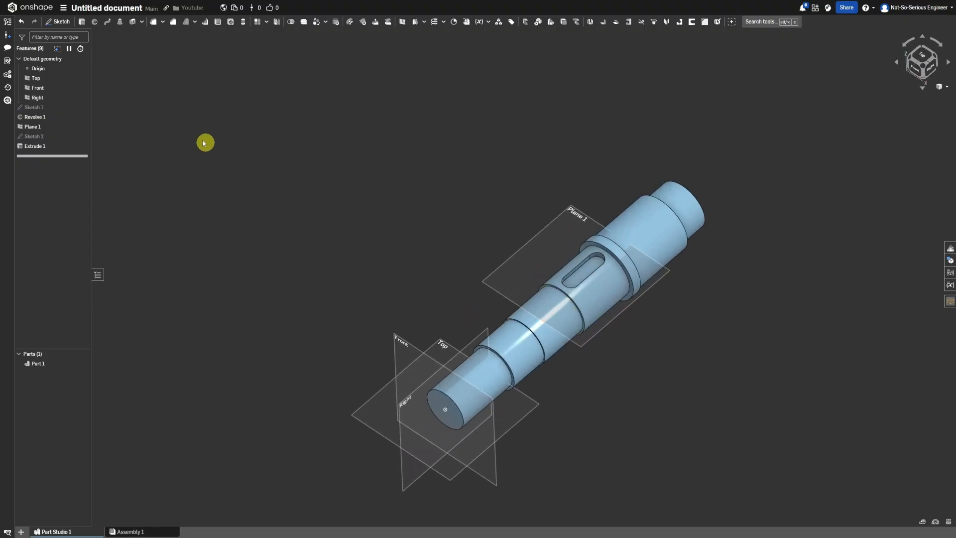
pyautogui.click(82, 78)
pyautogui.click(82, 88)
pyautogui.click(82, 98)
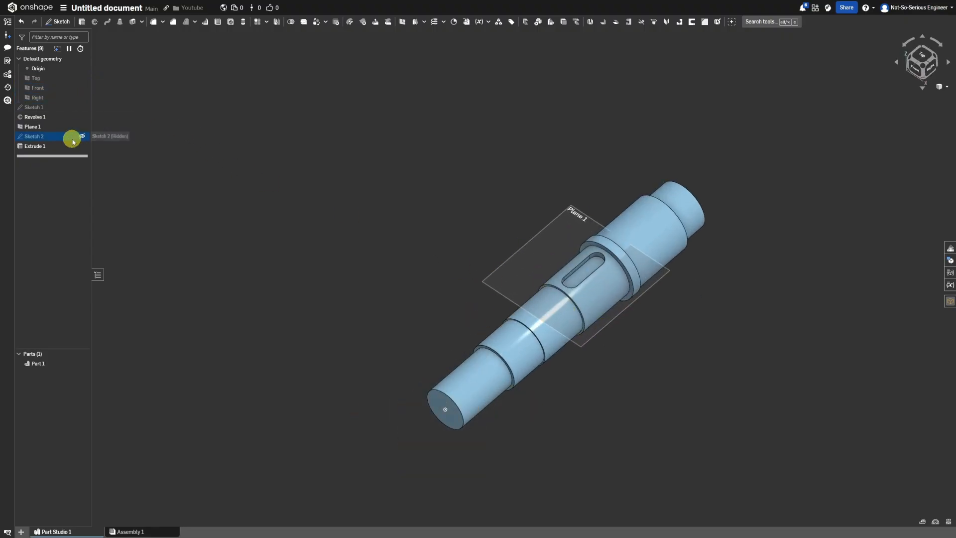
pyautogui.click(82, 126)
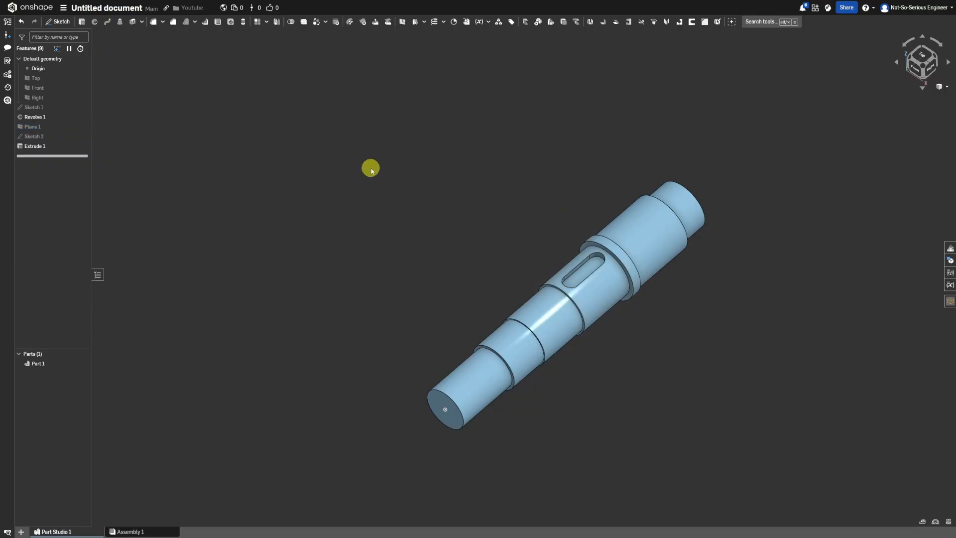
# Sketch a rectangle about 18 by 6.6 mm on the first section's end face, across the upper edge of its circle.
pyautogui.rightClick(436, 398)
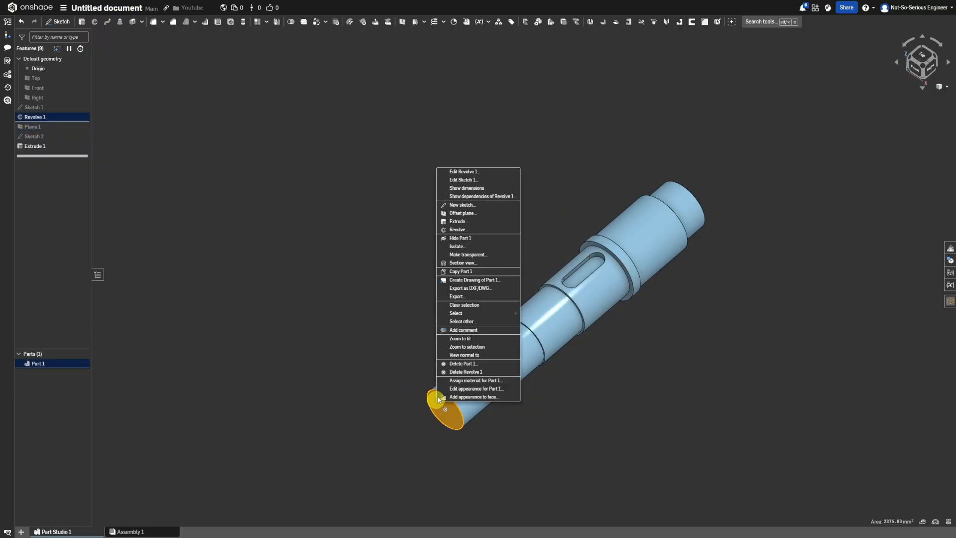
pyautogui.click(478, 215)
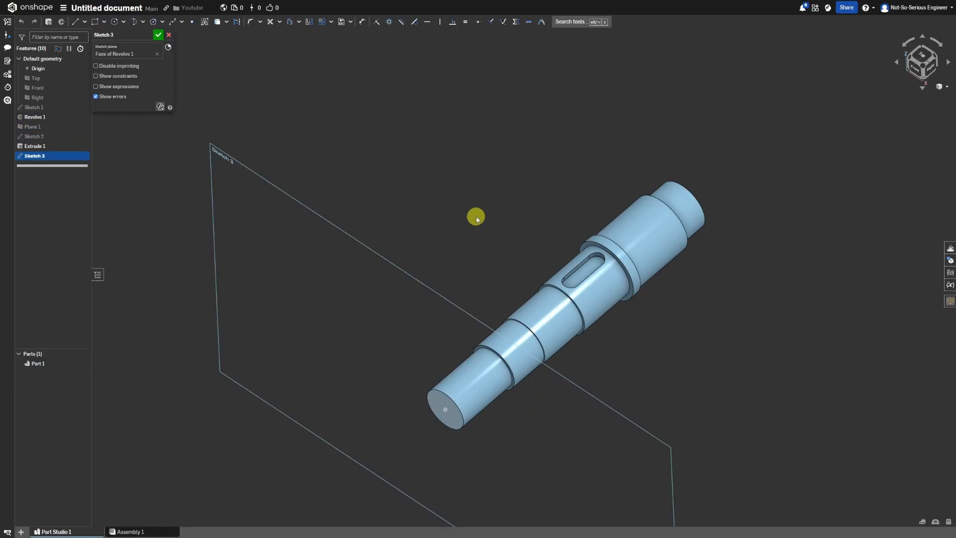
pyautogui.press('n')
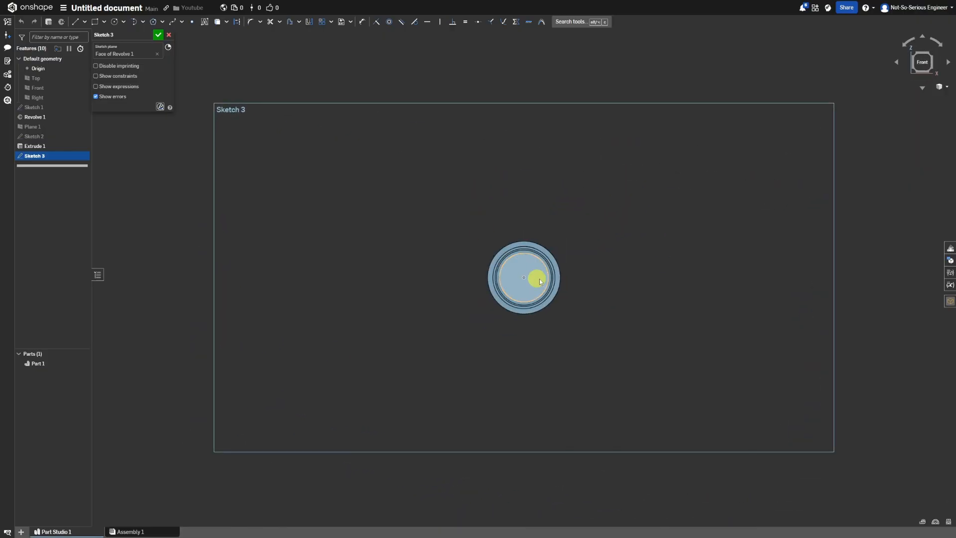
pyautogui.scroll(5, 531, 275)
pyautogui.click(95, 22)
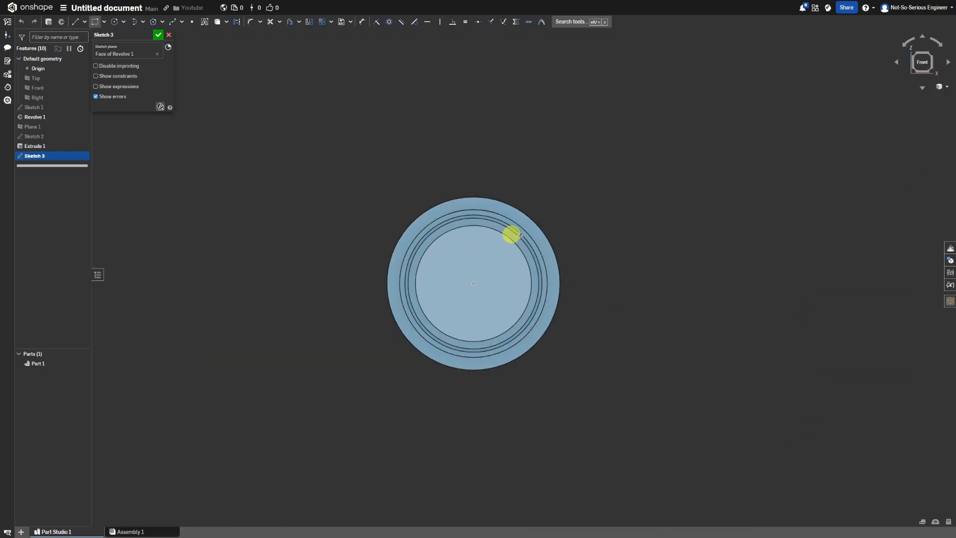
pyautogui.scroll(3, 423, 209)
pyautogui.click(413, 217)
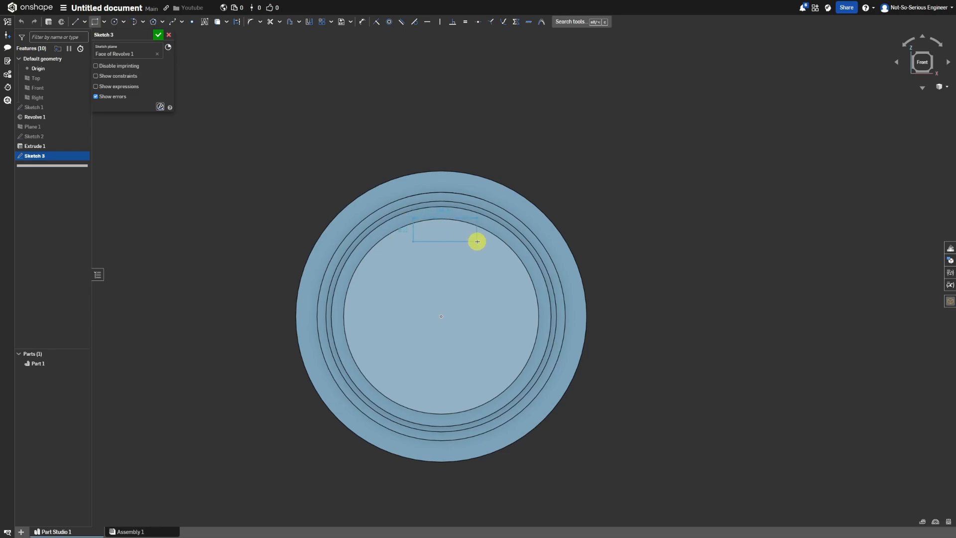
pyautogui.click(476, 242)
# Make the rectangle's upper side tangent to the end face's circular edge.
pyautogui.click(415, 23)
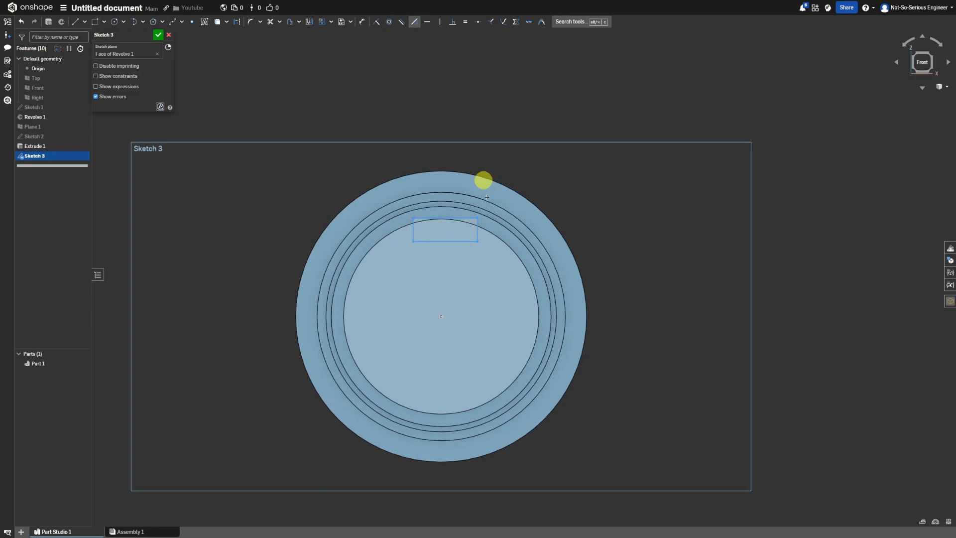
pyautogui.click(467, 221)
pyautogui.click(468, 218)
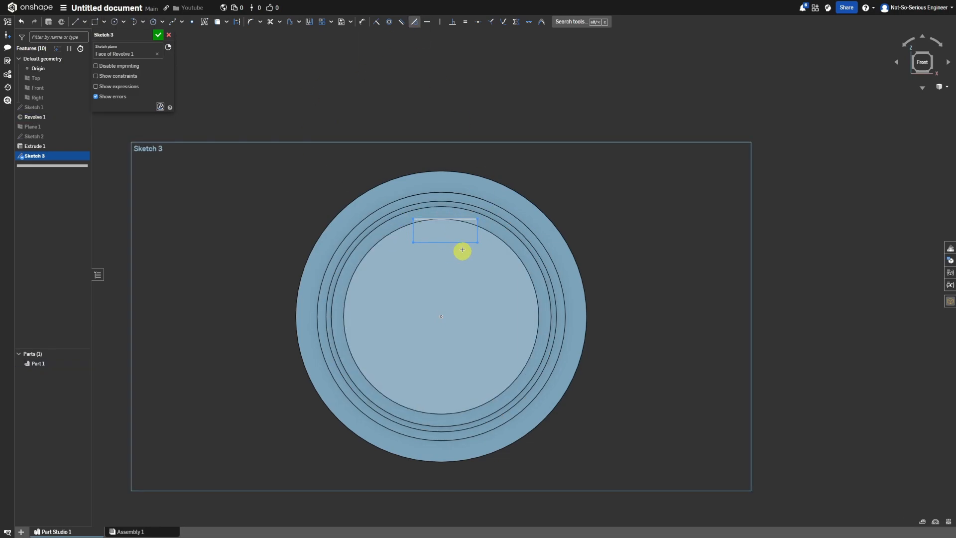
# Center the rectangle on the shaft axis with a vertical construction line from its lower side's midpoint to the origin.
pyautogui.click(75, 22)
pyautogui.click(444, 242)
pyautogui.click(441, 315)
pyautogui.press('Escape')
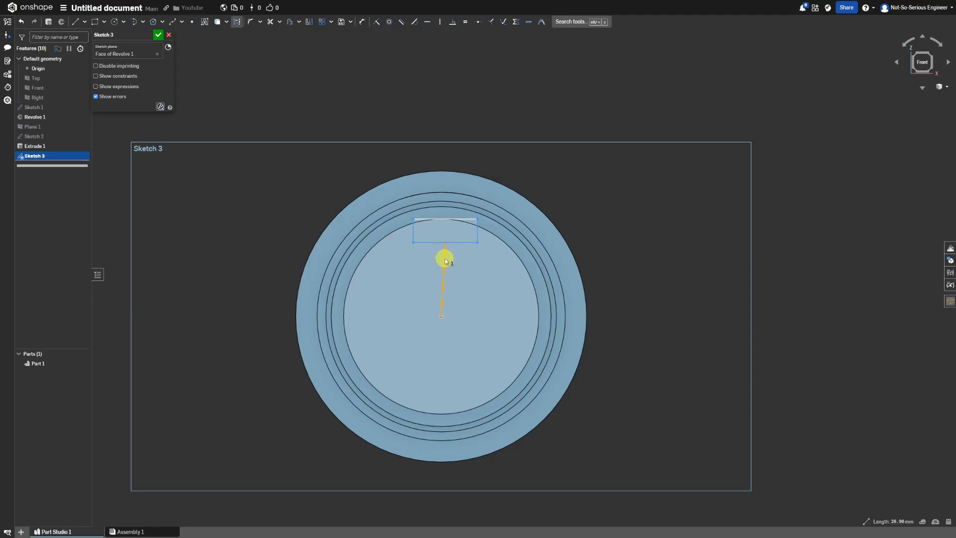
pyautogui.click(445, 255)
pyautogui.click(444, 254)
pyautogui.click(441, 22)
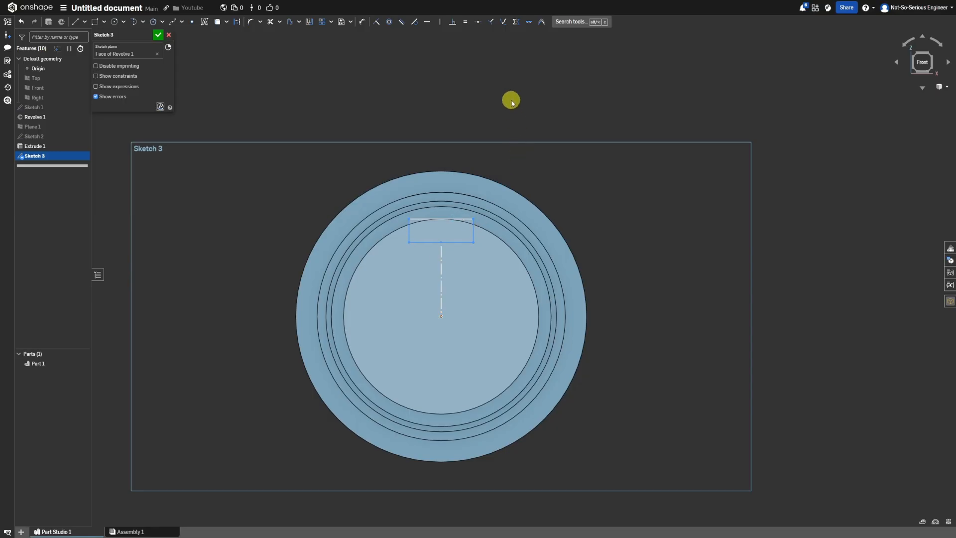
# Set the rectangle's width to 16 mm and height to 6 mm, and finish the sketch.
pyautogui.click(426, 218)
pyautogui.click(460, 170)
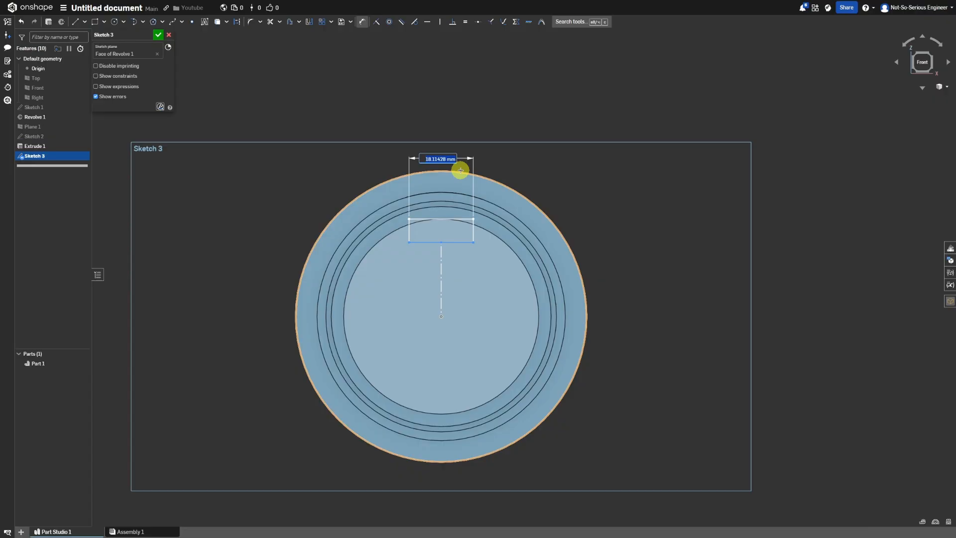
pyautogui.press('Return')
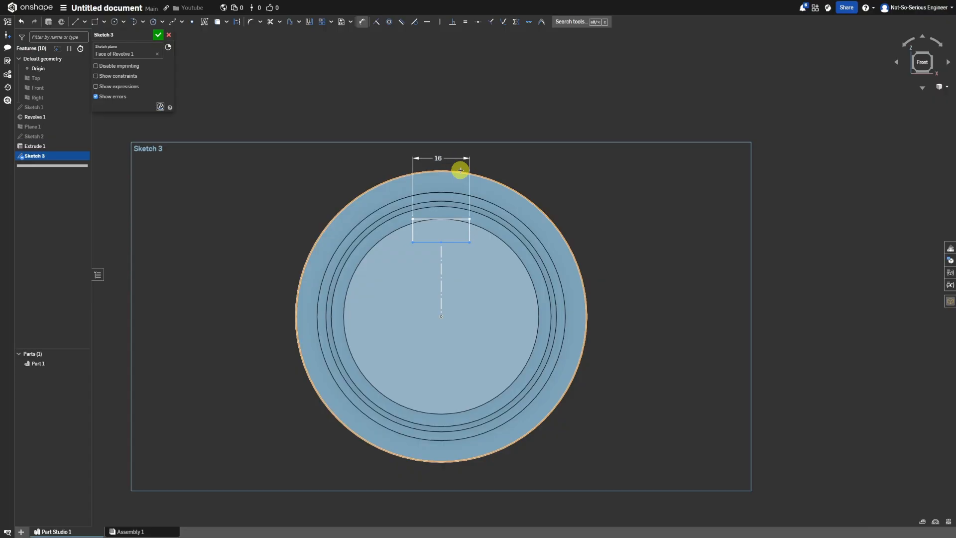
pyautogui.click(469, 230)
pyautogui.click(590, 229)
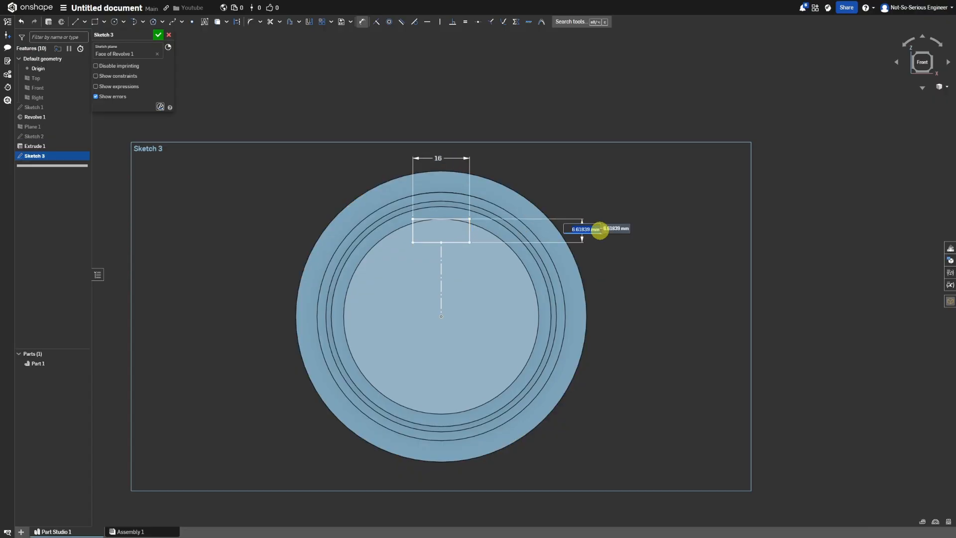
pyautogui.write('6')
pyautogui.press('Return')
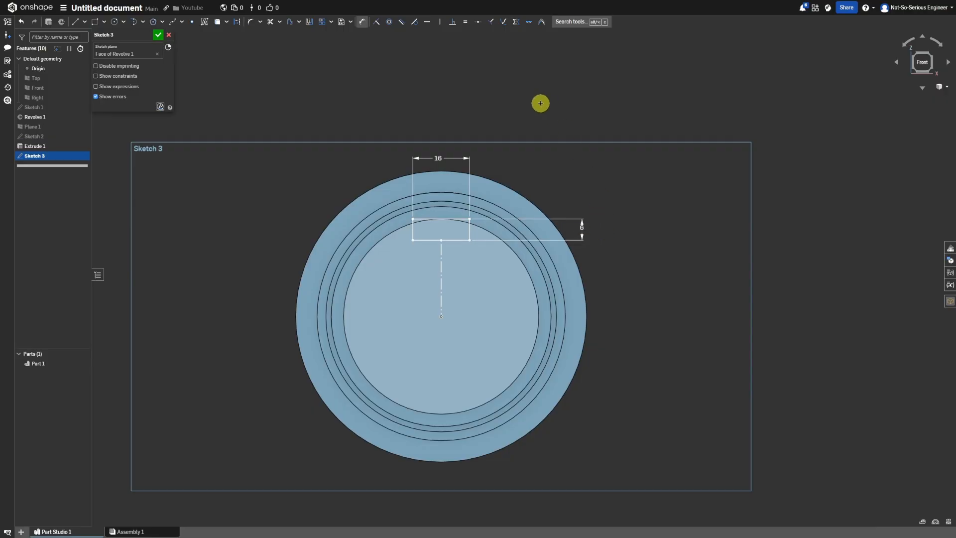
pyautogui.click(158, 35)
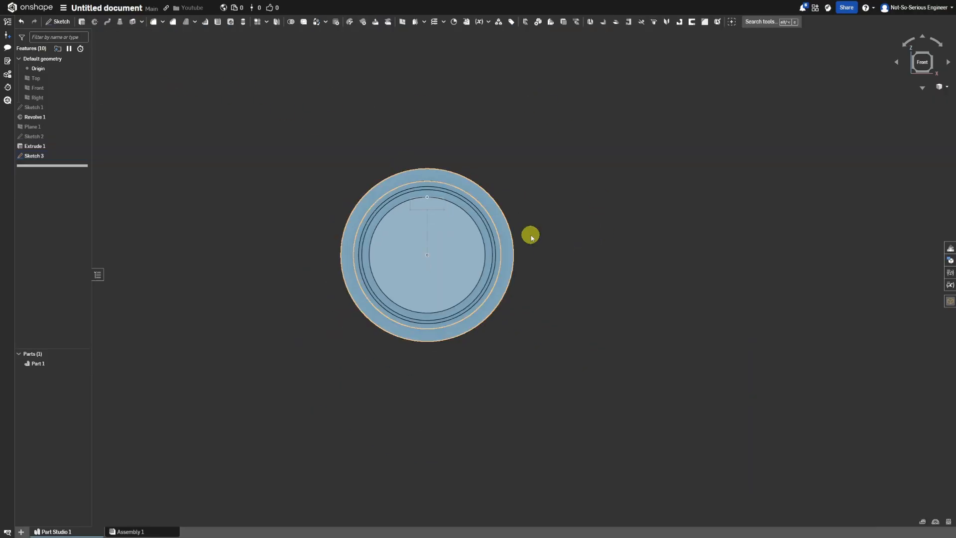
# Cut the open end keyway by extruding the end-face rectangle sketch 76 mm into the shaft as a Remove operation.
pyautogui.click(259, 136)
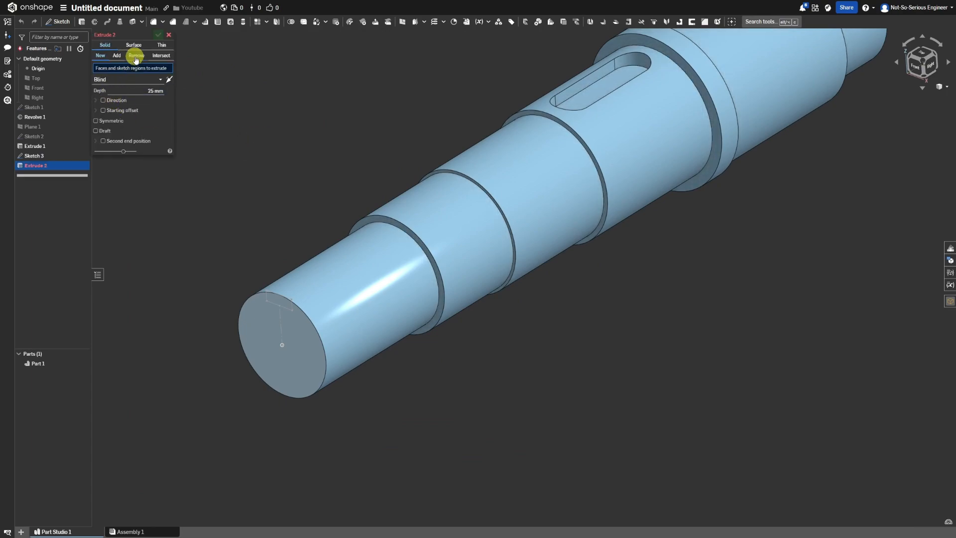
pyautogui.click(136, 57)
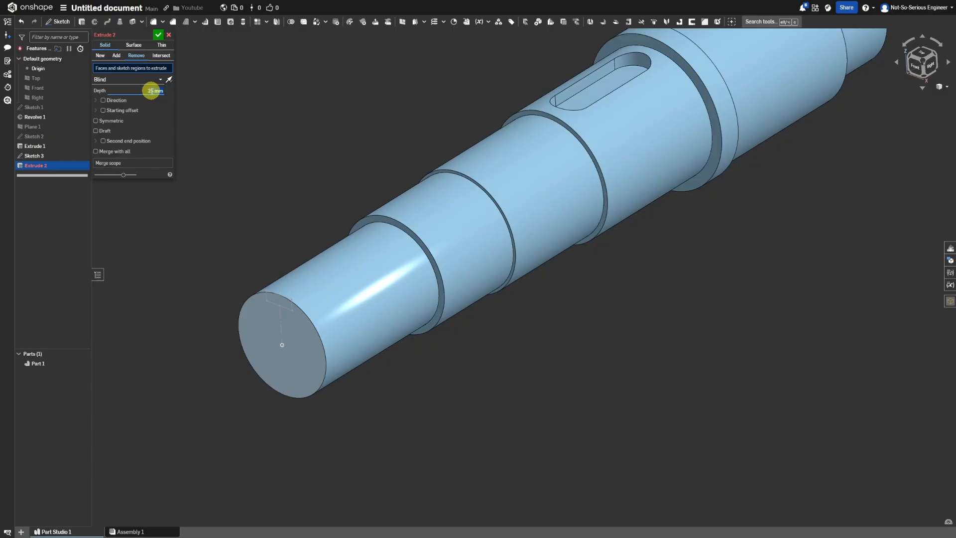
pyautogui.click(54, 159)
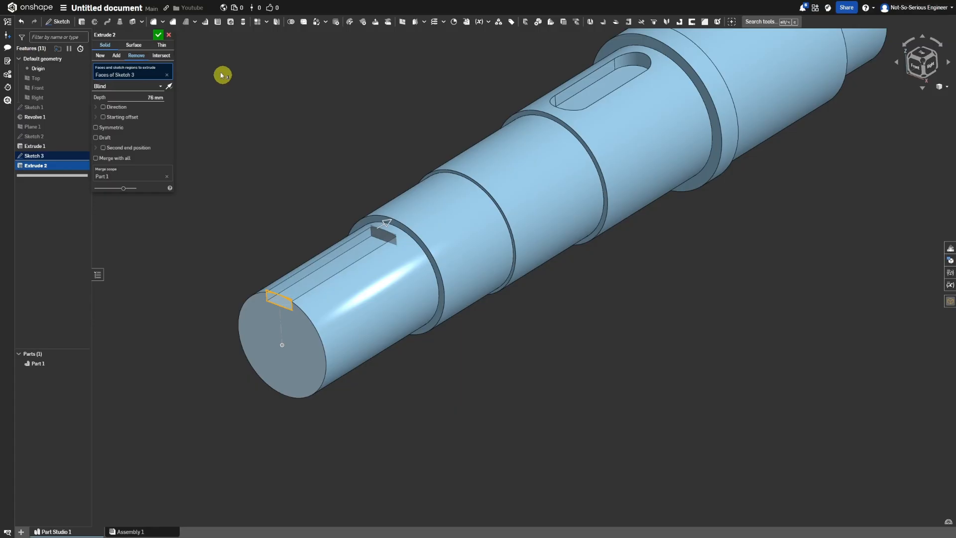
pyautogui.click(155, 38)
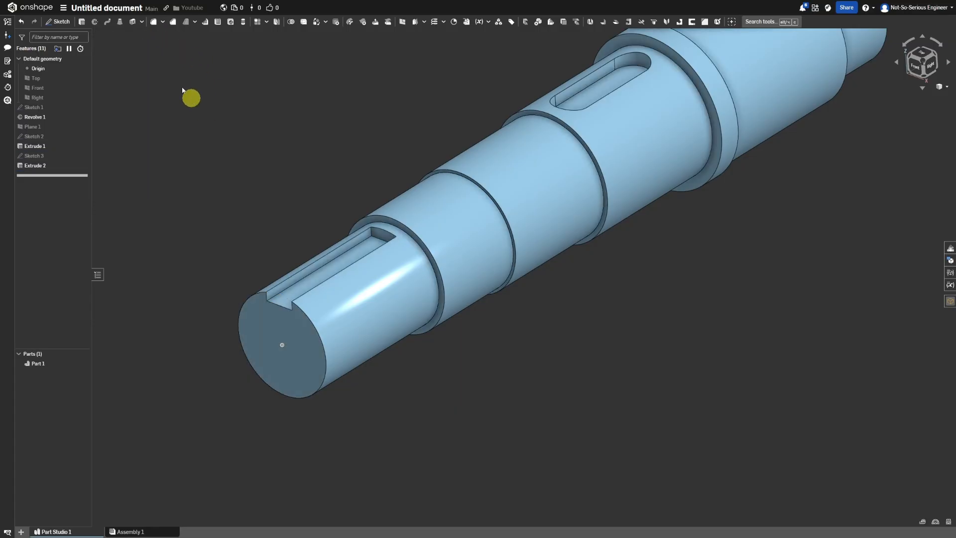
# Apply a full round fillet to the open keyway's inner end face, using its two side walls as side faces.
pyautogui.click(153, 22)
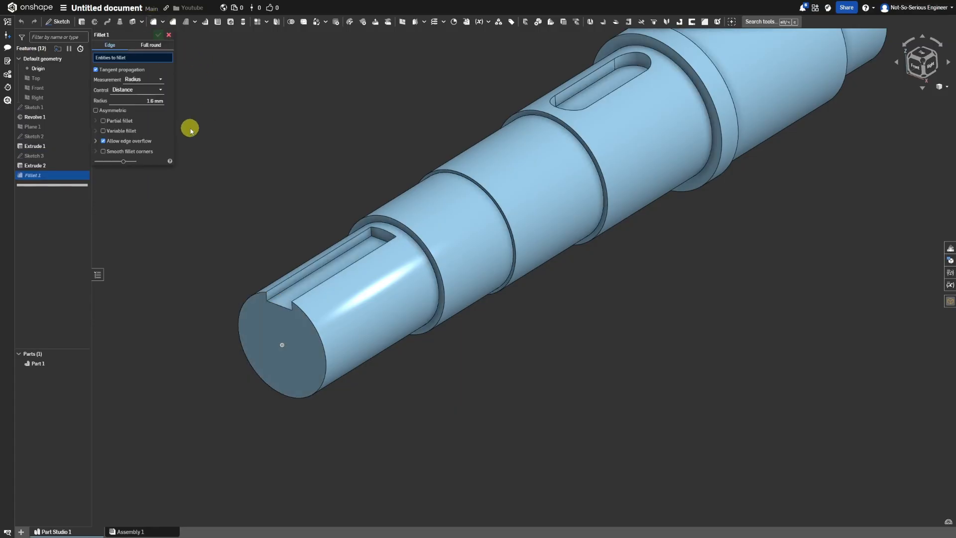
pyautogui.click(153, 46)
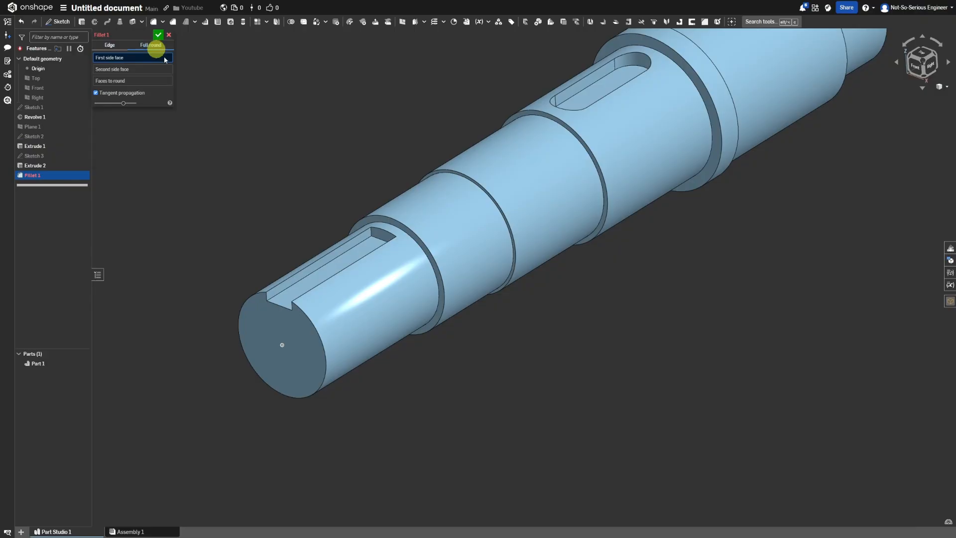
pyautogui.click(356, 244)
pyautogui.moveTo(356, 244)
pyautogui.mouseDown(button='right')
pyautogui.moveTo(376, 241)
pyautogui.moveTo(421, 288)
pyautogui.moveTo(374, 241)
pyautogui.mouseUp(button='right')
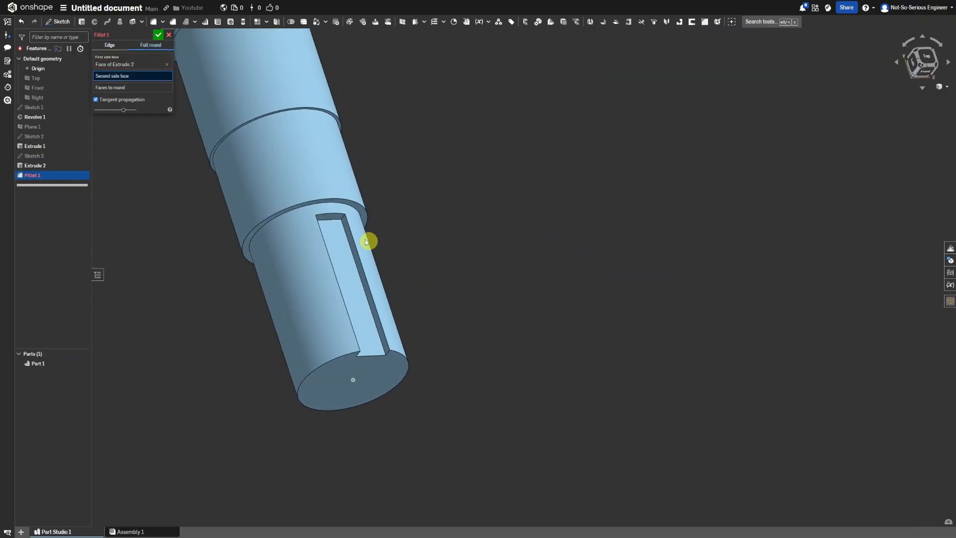
pyautogui.click(349, 230)
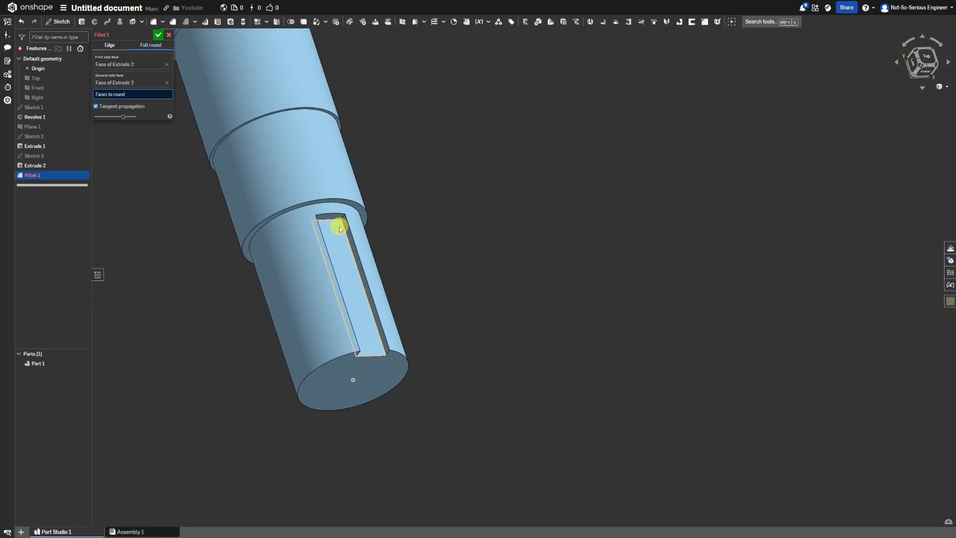
pyautogui.click(331, 219)
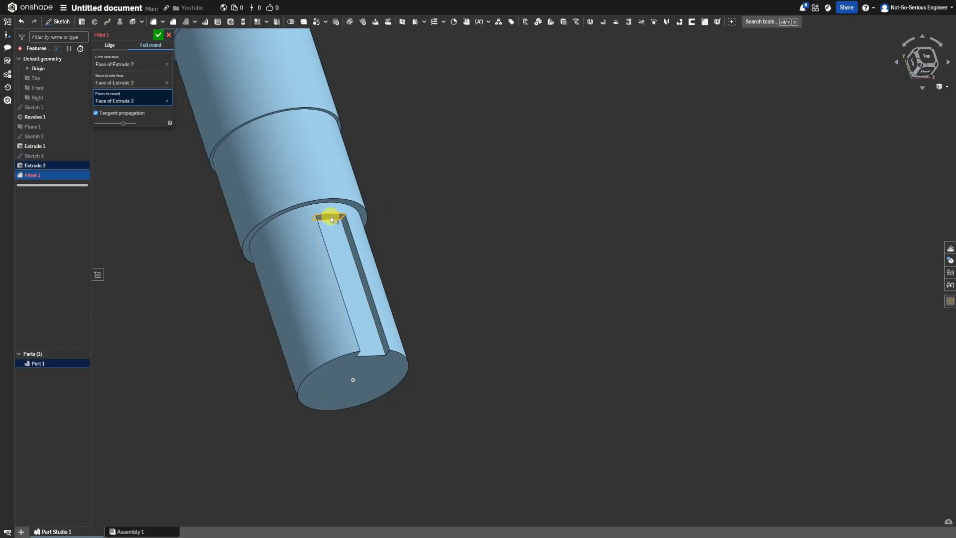
pyautogui.click(160, 39)
# Start a sketch on the shaft's keyed end face and place two points about 28 mm apart on either side of the origin.
pyautogui.scroll(-6, 368, 222)
pyautogui.moveTo(368, 222); pyautogui.dragTo(320, 200, button='right')
pyautogui.scroll(5, 320, 200)
pyautogui.scroll(3, 370, 191)
pyautogui.moveTo(426, 193); pyautogui.dragTo(461, 186, button='right')
pyautogui.scroll(-5, 429, 191)
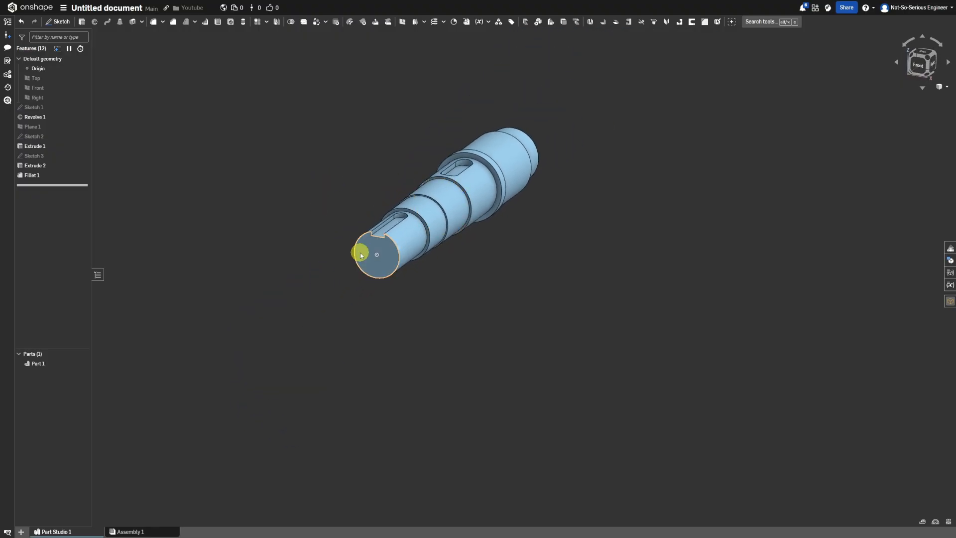
pyautogui.click(360, 253)
pyautogui.rightClick(360, 252)
pyautogui.click(390, 291)
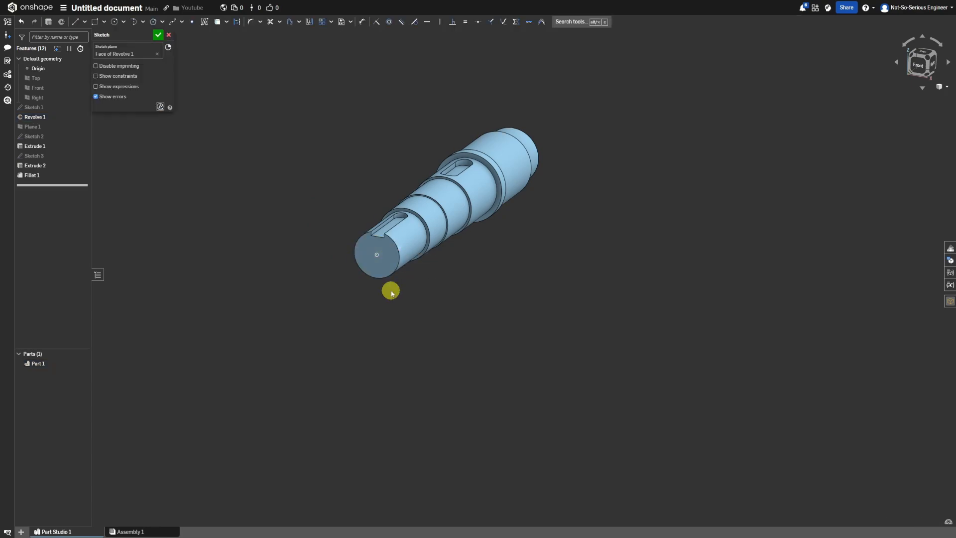
pyautogui.scroll(4, 579, 267)
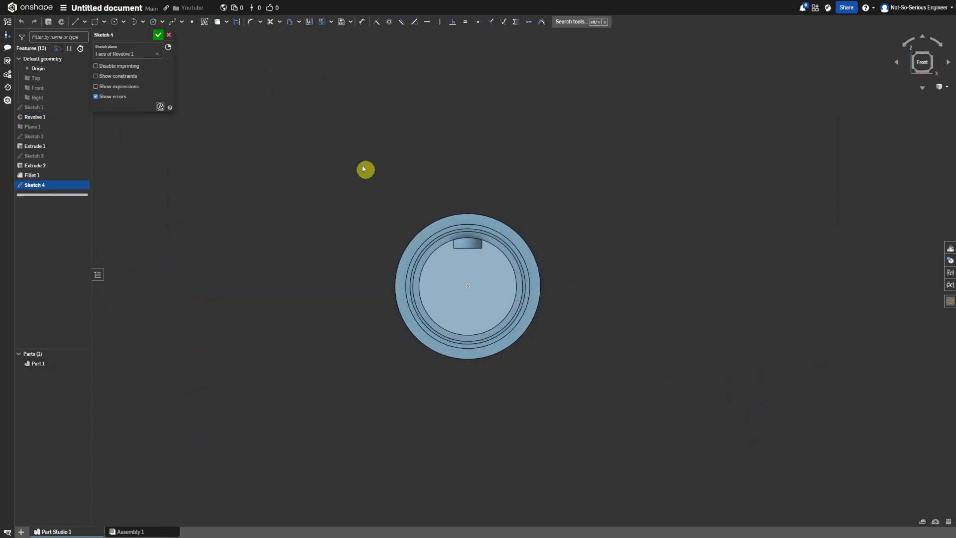
pyautogui.click(190, 24)
pyautogui.click(443, 286)
# Align the two sketch points horizontally with the origin.
pyautogui.click(426, 21)
pyautogui.click(444, 287)
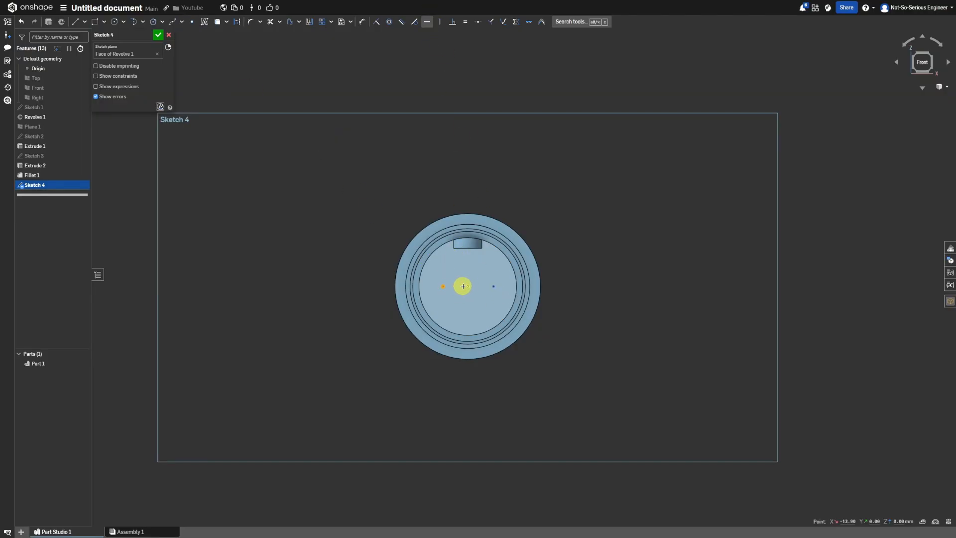
pyautogui.click(470, 285)
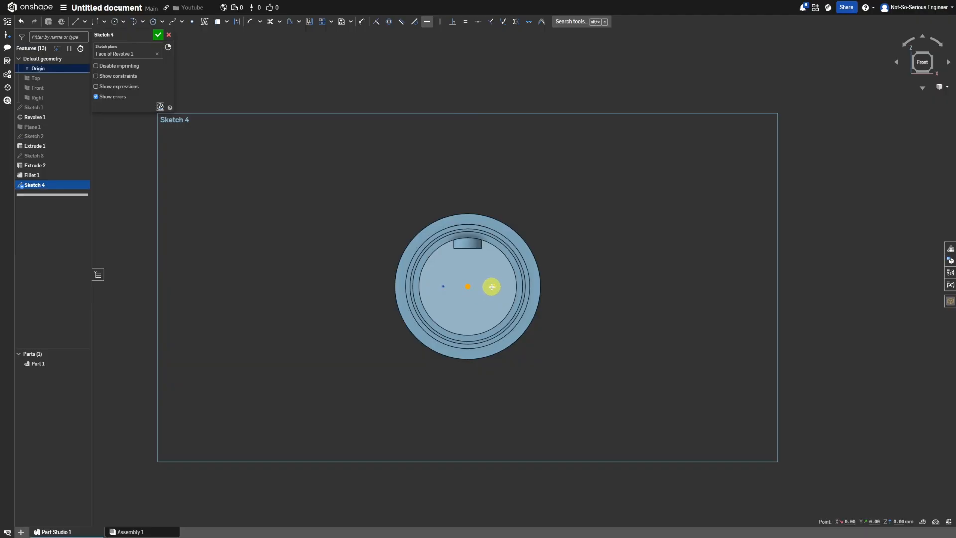
# Dimension the two points 30 mm apart with one point 15 mm from the origin, and finish the sketch.
pyautogui.press('d')
pyautogui.click(443, 286)
pyautogui.click(493, 286)
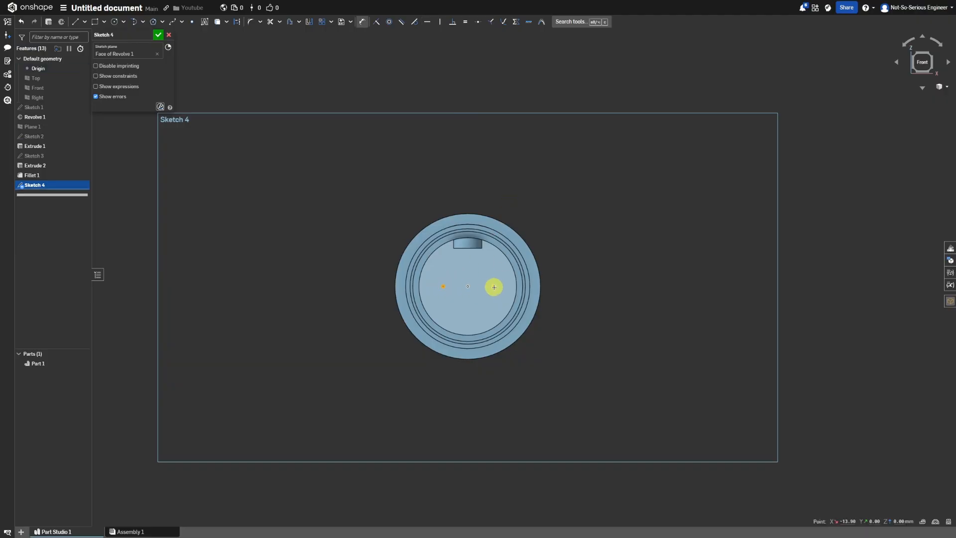
pyautogui.click(460, 265)
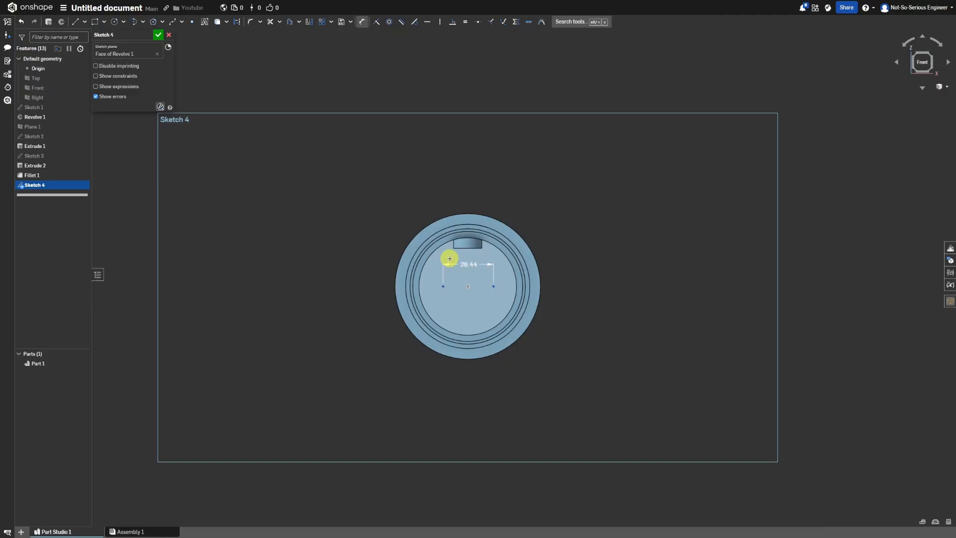
pyautogui.click(443, 287)
pyautogui.click(467, 286)
pyautogui.click(442, 302)
pyautogui.press('Return')
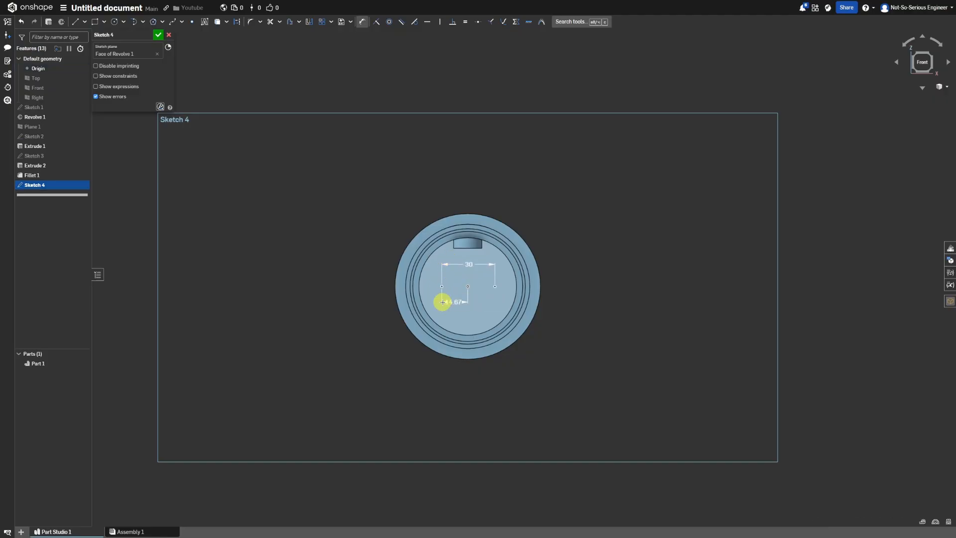
pyautogui.click(157, 34)
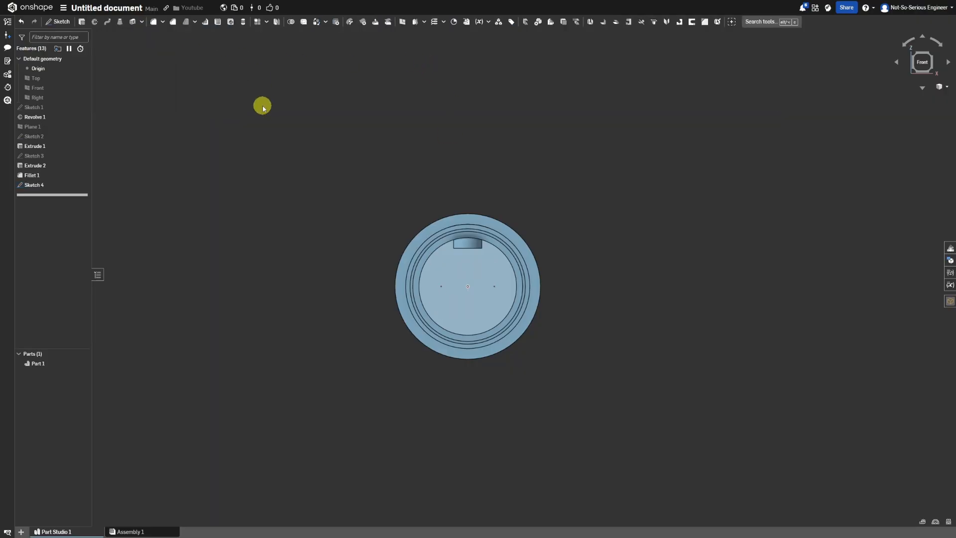
# Create simple M6x1.00 tapped blind holes, 22 mm deep with 20 mm tapped depth, at both end-face sketch points.
pyautogui.click(230, 22)
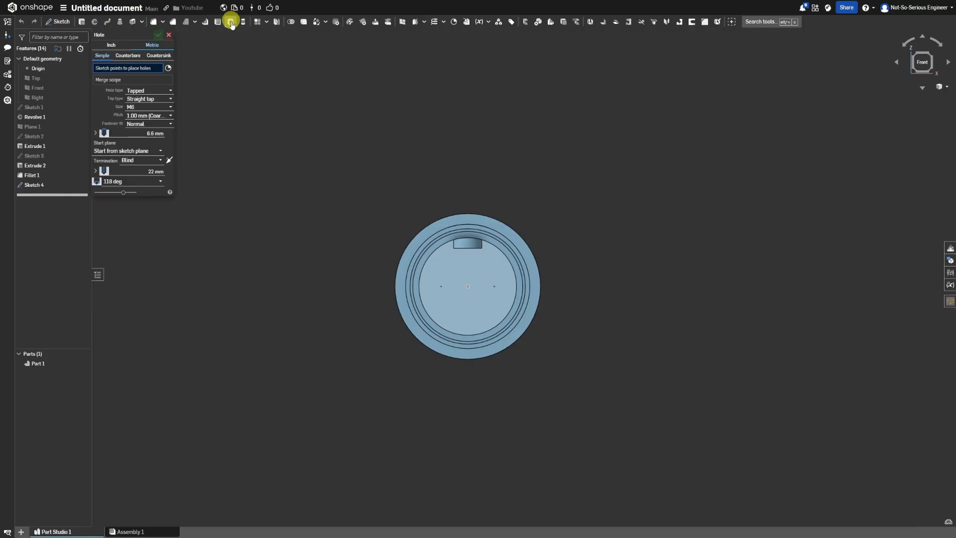
pyautogui.click(441, 286)
pyautogui.click(494, 286)
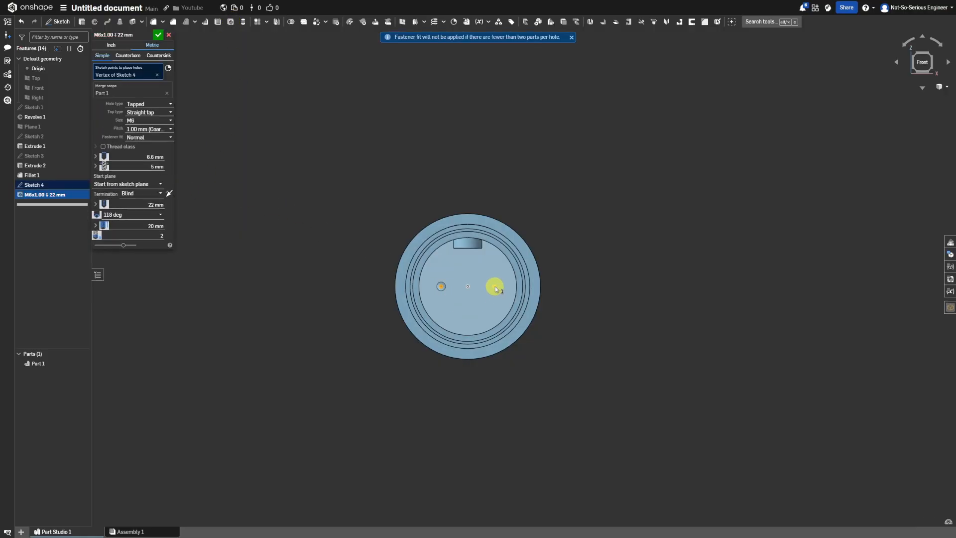
pyautogui.click(159, 35)
# Chamfer the outer circular edges at both ends of the shaft with a 2 mm distance at 45 degrees.
pyautogui.moveTo(498, 269); pyautogui.dragTo(495, 210, button='right')
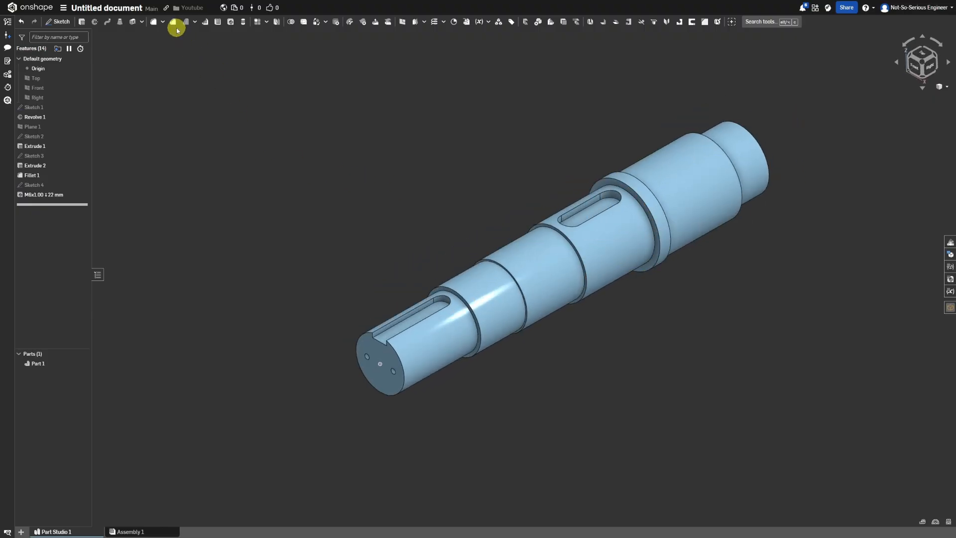
pyautogui.click(173, 25)
pyautogui.click(150, 89)
pyautogui.write('2')
pyautogui.press('Return')
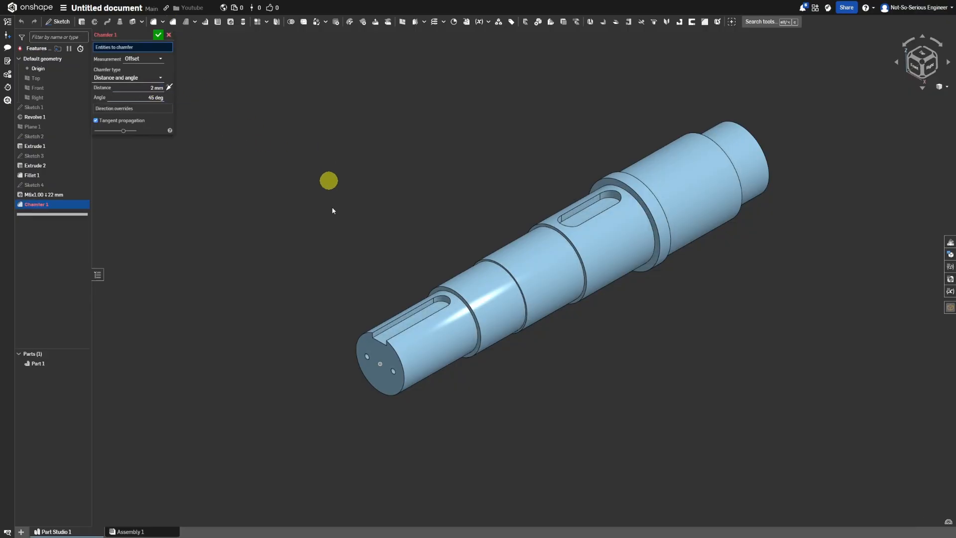
pyautogui.click(359, 341)
pyautogui.click(769, 151)
pyautogui.click(158, 34)
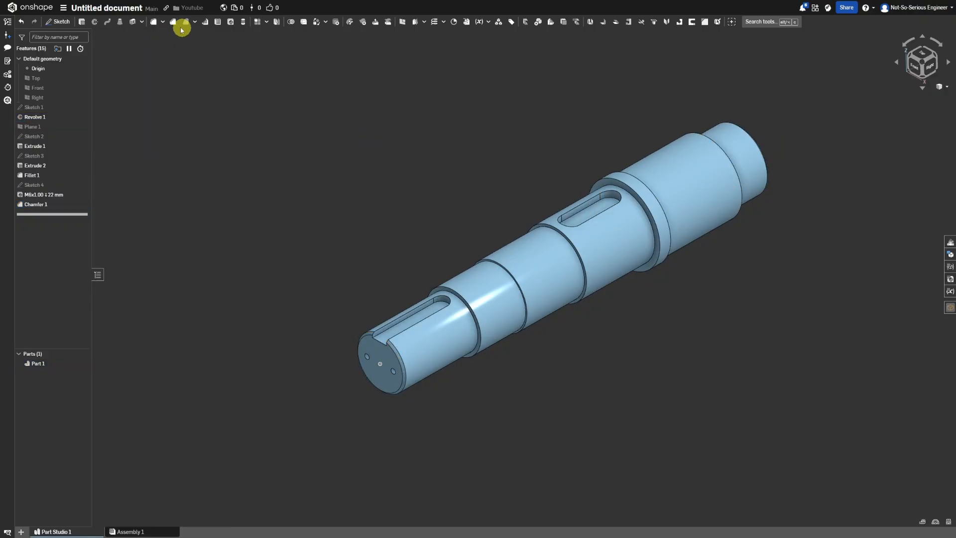
# Fillet the six inner shoulder edges along the shaft, including both sides of the collar, with a 1.6 mm radius.
pyautogui.click(153, 22)
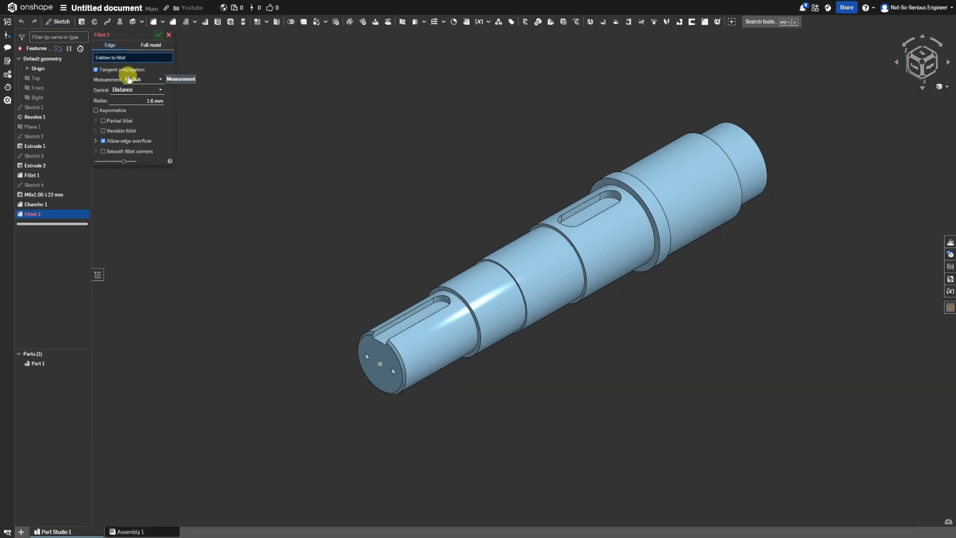
pyautogui.scroll(3, 465, 306)
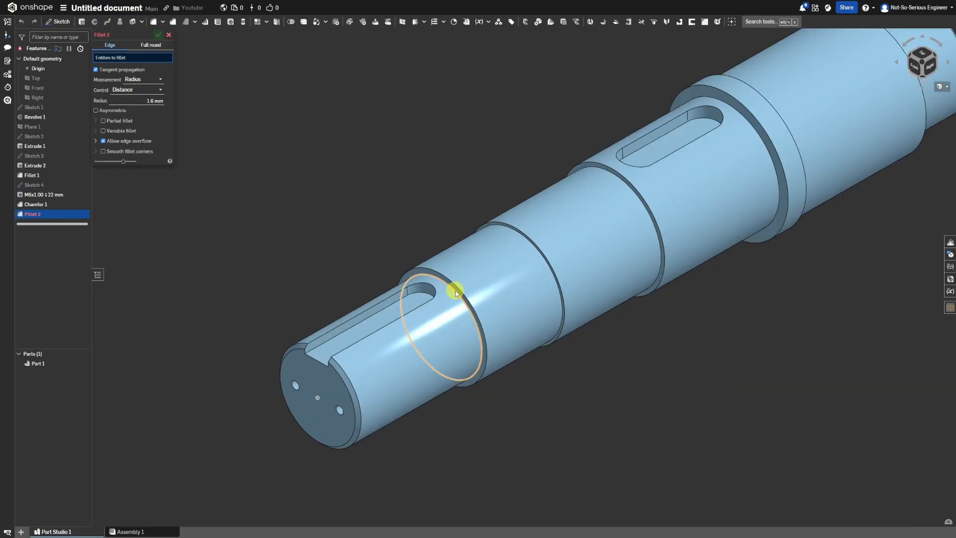
pyautogui.click(459, 292)
pyautogui.click(502, 224)
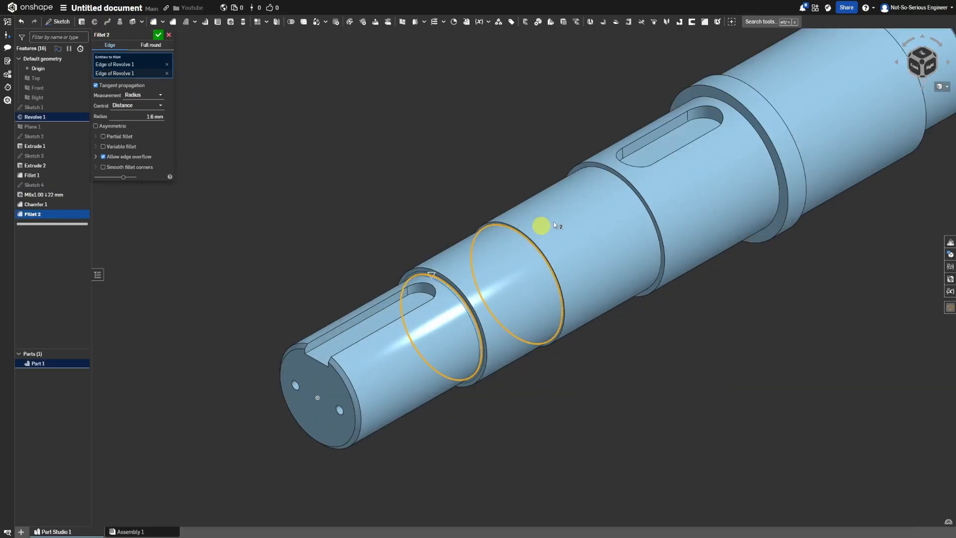
pyautogui.click(598, 169)
pyautogui.click(748, 118)
pyautogui.scroll(-5, 689, 187)
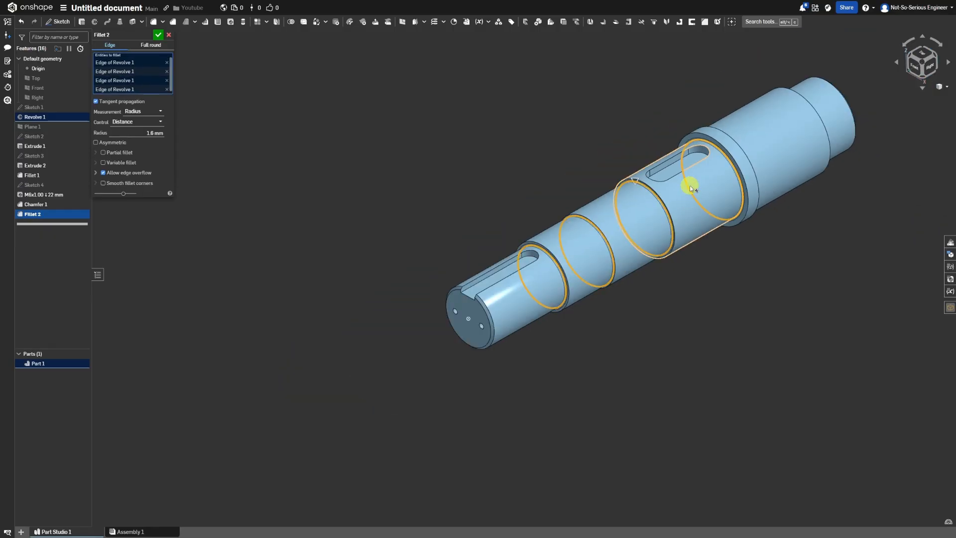
pyautogui.moveTo(689, 159); pyautogui.dragTo(731, 190, button='right')
pyautogui.scroll(3, 730, 191)
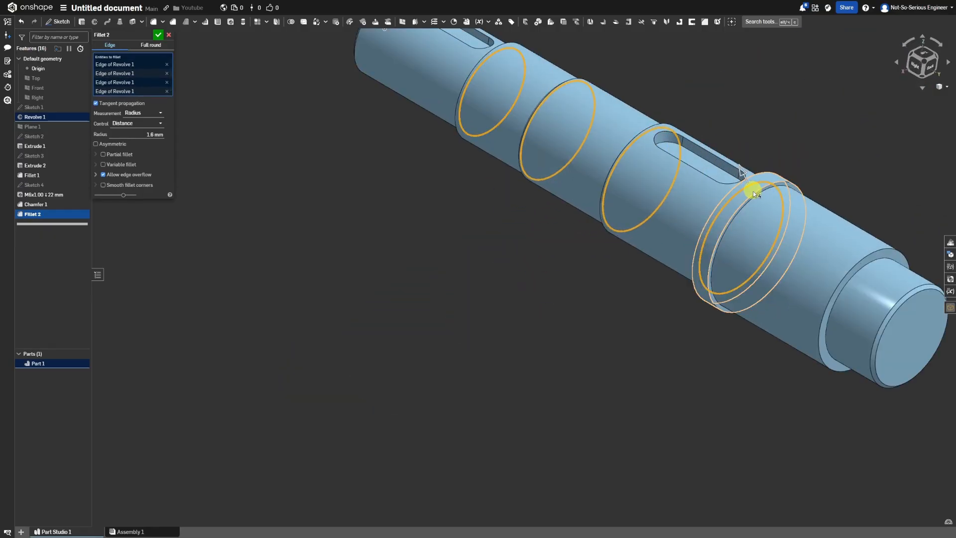
pyautogui.click(754, 201)
pyautogui.click(870, 264)
pyautogui.scroll(-5, 619, 226)
pyautogui.moveTo(619, 226); pyautogui.dragTo(670, 249, button='right')
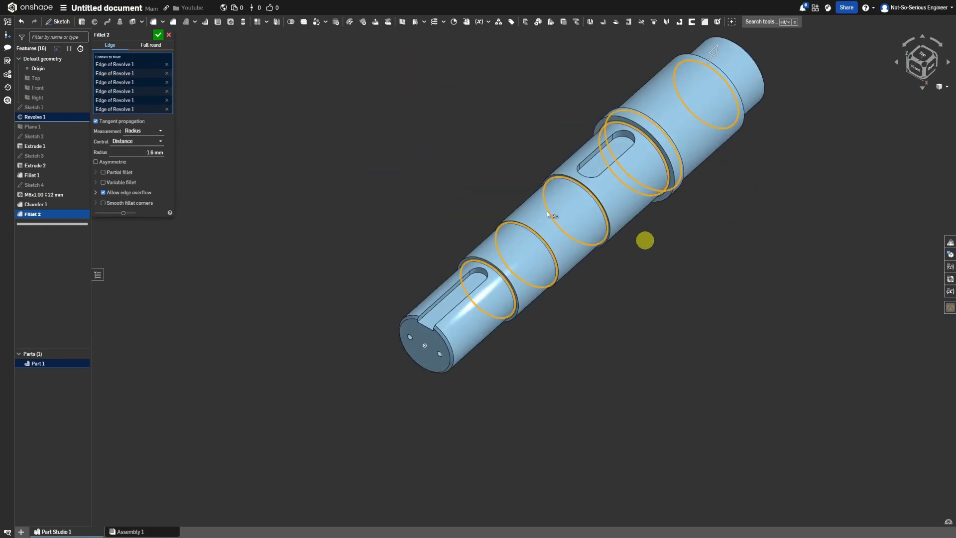
pyautogui.click(158, 35)
# Create a sketch on the slotted keyway's floor, project the floor outline into it, and select the finished sketch.
pyautogui.scroll(-5, 588, 181)
pyautogui.moveTo(617, 143); pyautogui.dragTo(594, 146, button='right')
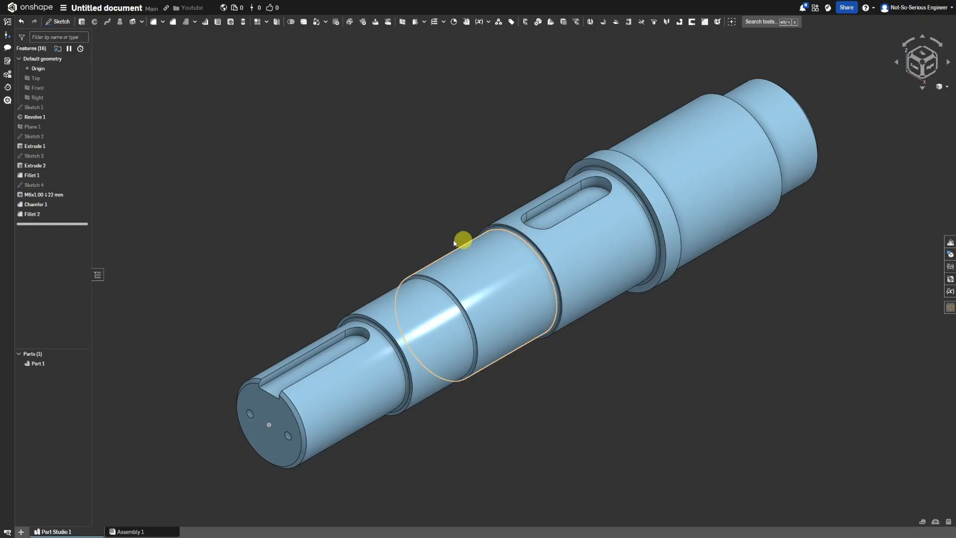
pyautogui.click(554, 213)
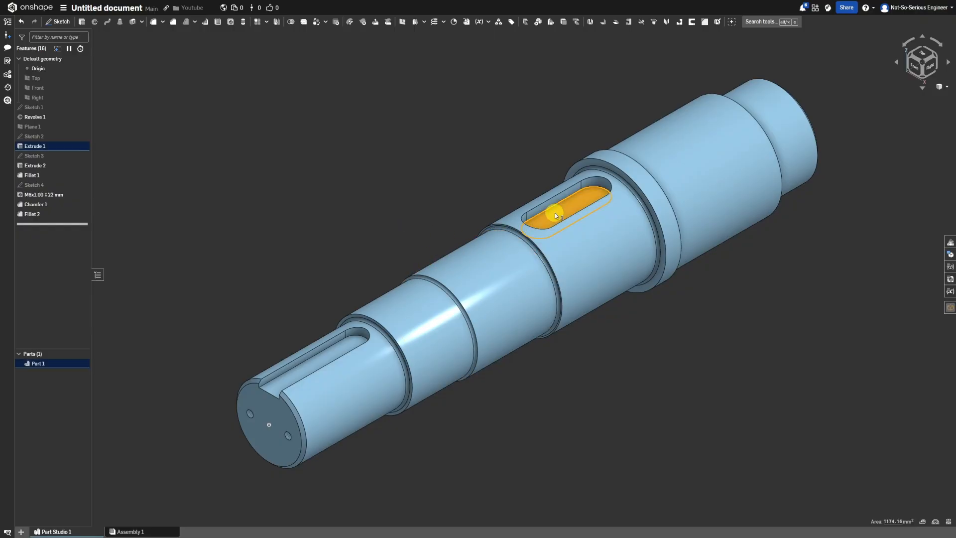
pyautogui.rightClick(555, 213)
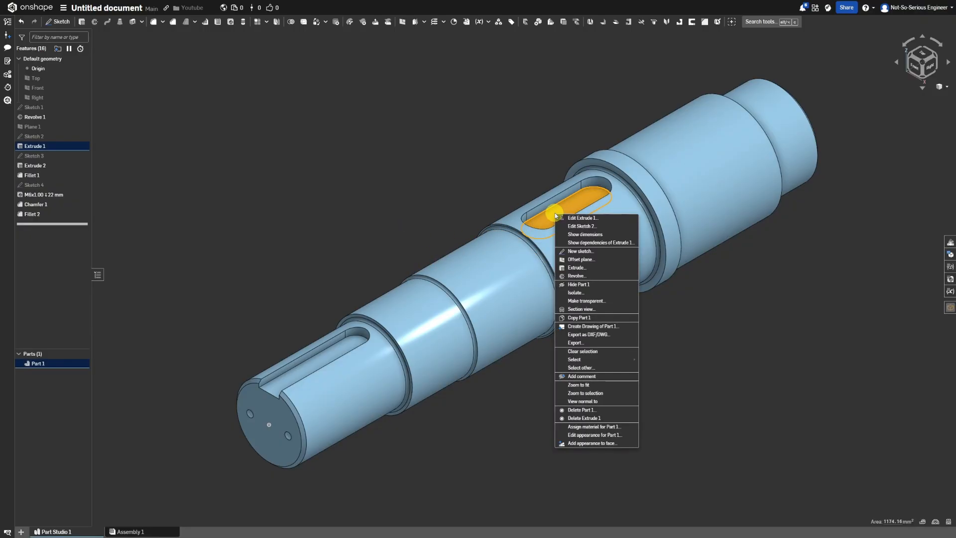
pyautogui.click(580, 252)
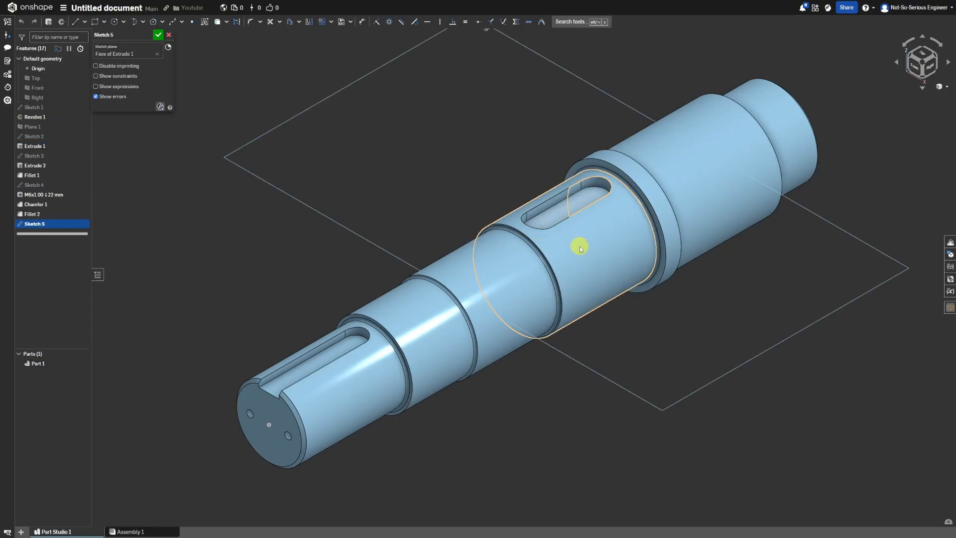
pyautogui.click(559, 214)
pyautogui.click(217, 23)
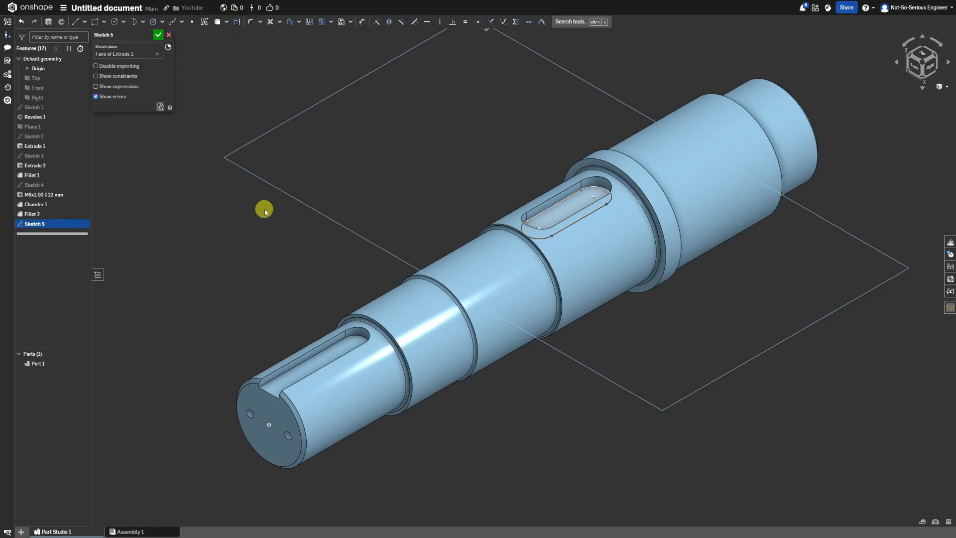
pyautogui.click(157, 34)
pyautogui.click(35, 224)
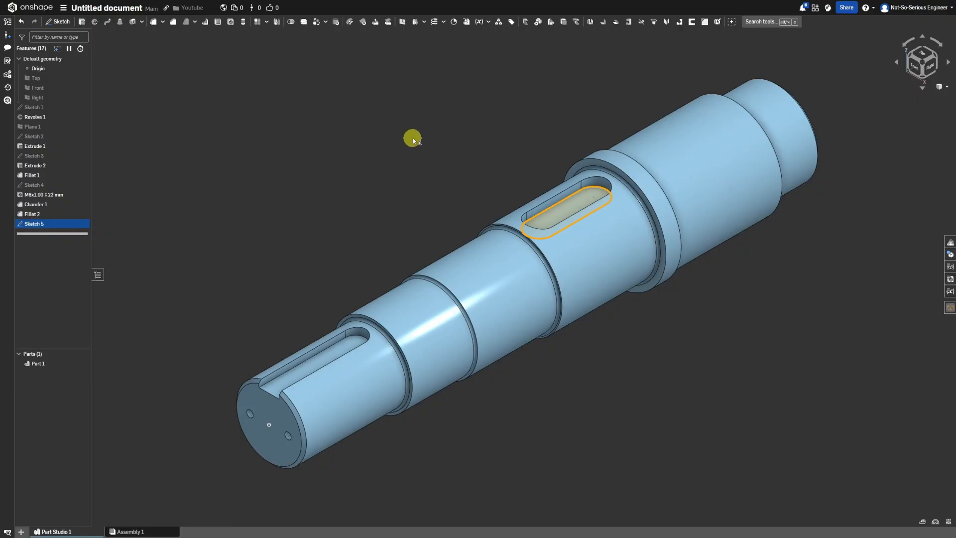
# Extrude the slotted keyway's floor sketch by 12 mm as a new part to form the first key.
pyautogui.press('s')
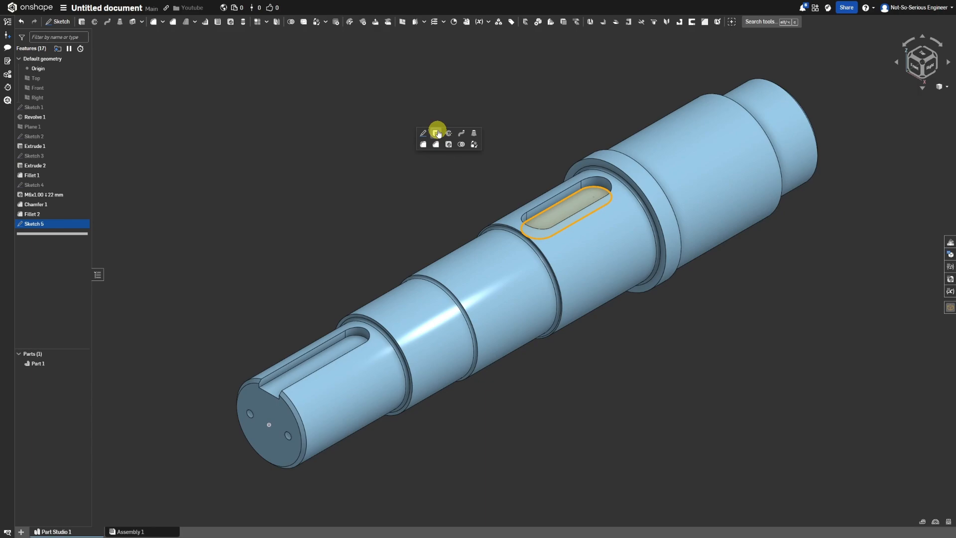
pyautogui.click(437, 133)
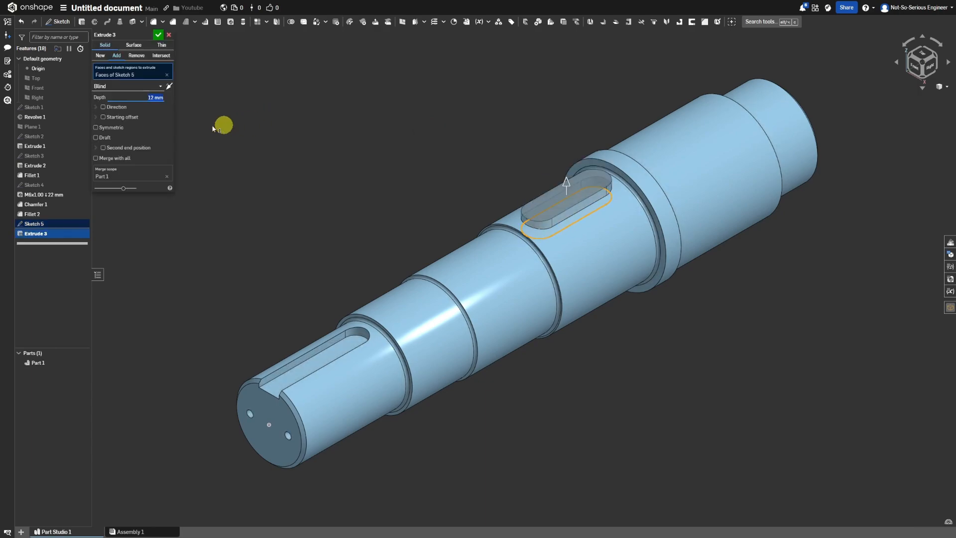
pyautogui.click(101, 56)
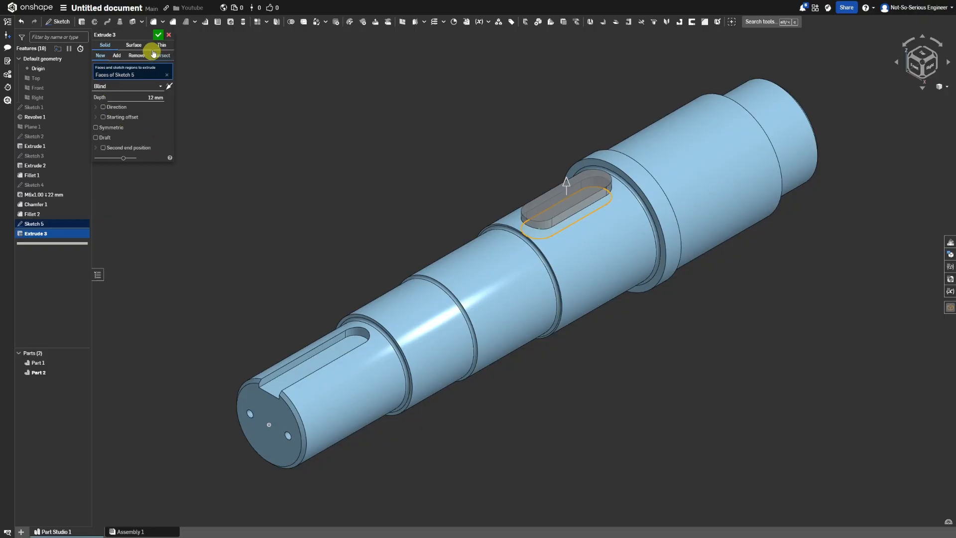
pyautogui.click(158, 34)
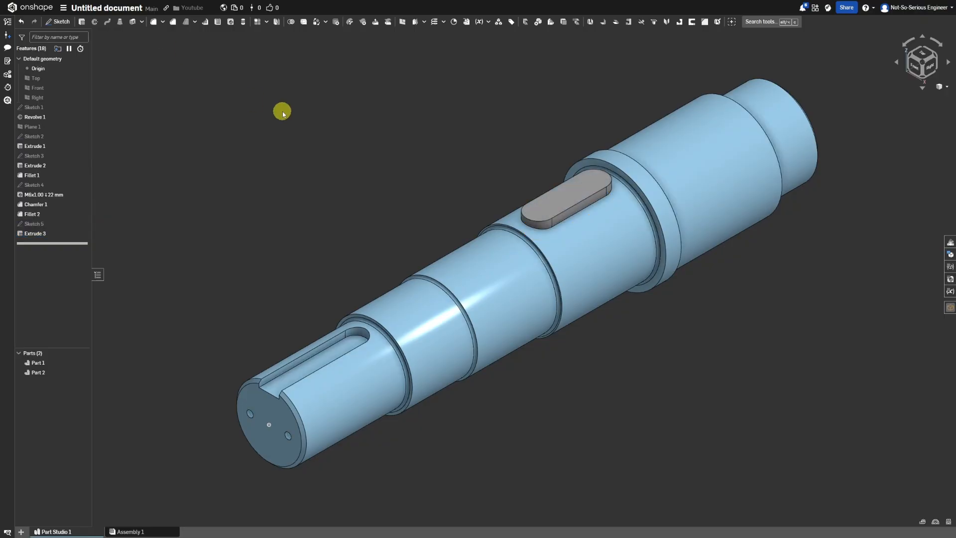
# Create a sketch on the floor face of the open-ended keyway at the shaft's end and finish it.
pyautogui.click(309, 372)
pyautogui.click(315, 370)
pyautogui.rightClick(309, 367)
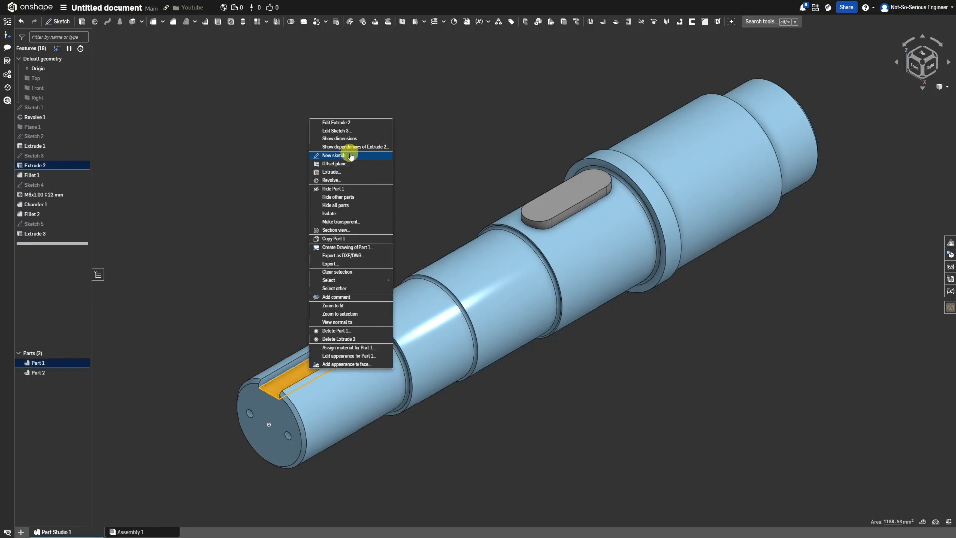
pyautogui.click(351, 156)
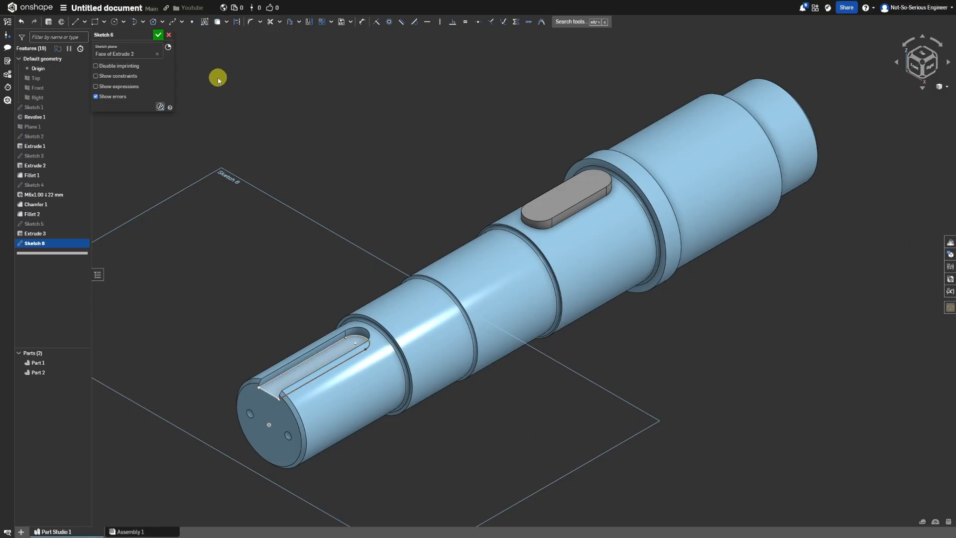
pyautogui.click(157, 35)
# Extrude the open-ended keyway's floor sketch by 10 mm as a new part to form the second key.
pyautogui.press('s')
pyautogui.click(197, 72)
pyautogui.click(137, 90)
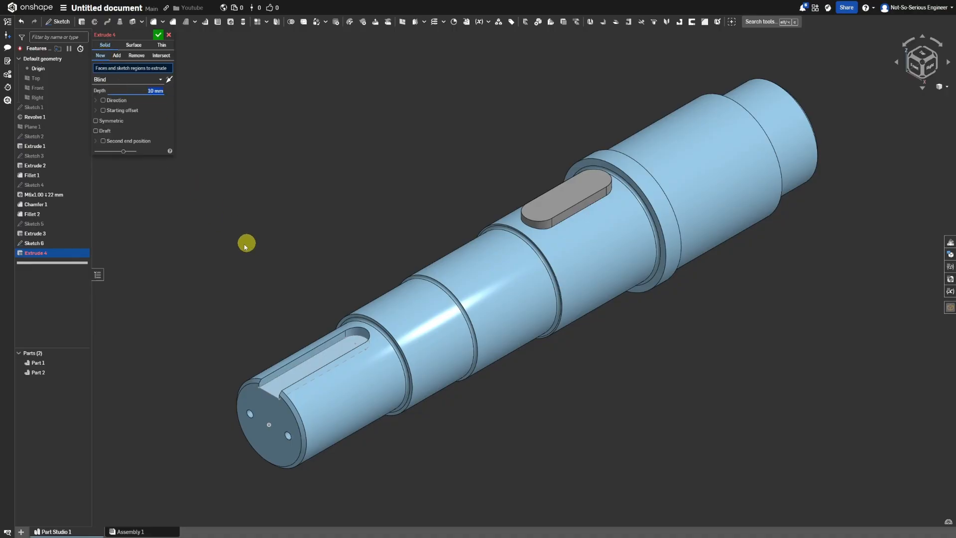
pyautogui.click(45, 243)
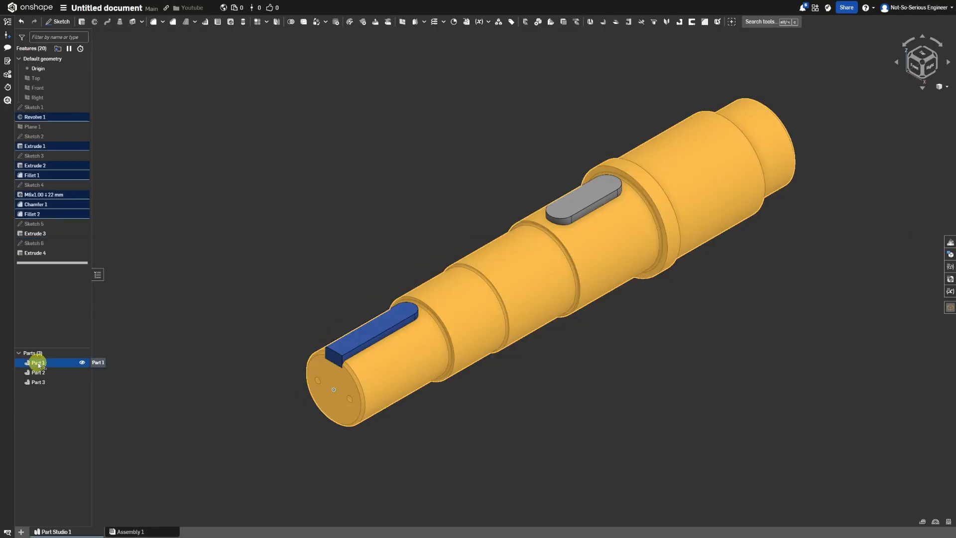
# Rename the main shaft part as "output shaft".
pyautogui.rightClick(39, 365)
pyautogui.click(44, 373)
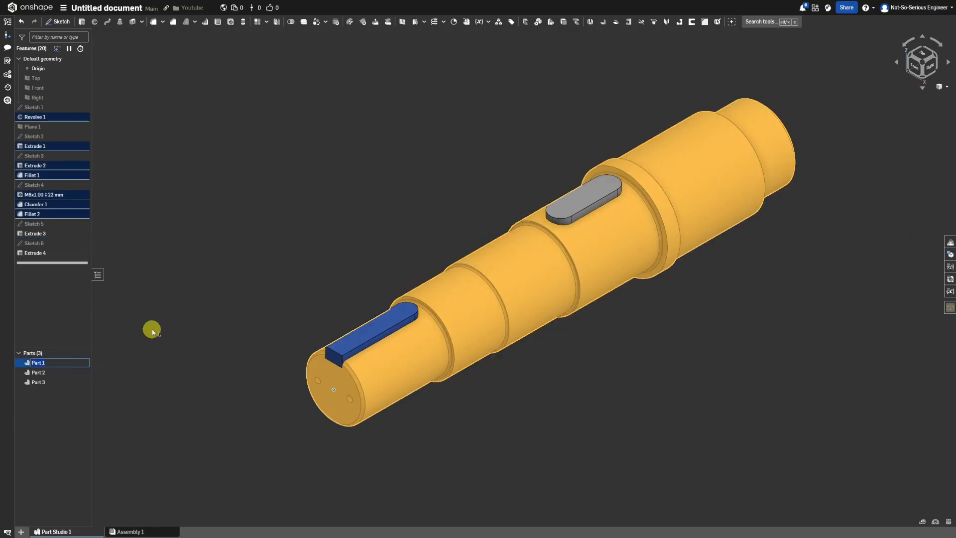
pyautogui.write('shaft')
pyautogui.press('BackSpace')
pyautogui.press('BackSpace')
pyautogui.press('BackSpace')
pyautogui.press('BackSpace')
pyautogui.press('BackSpace')
pyautogui.write('output shaft')
pyautogui.press('Return')
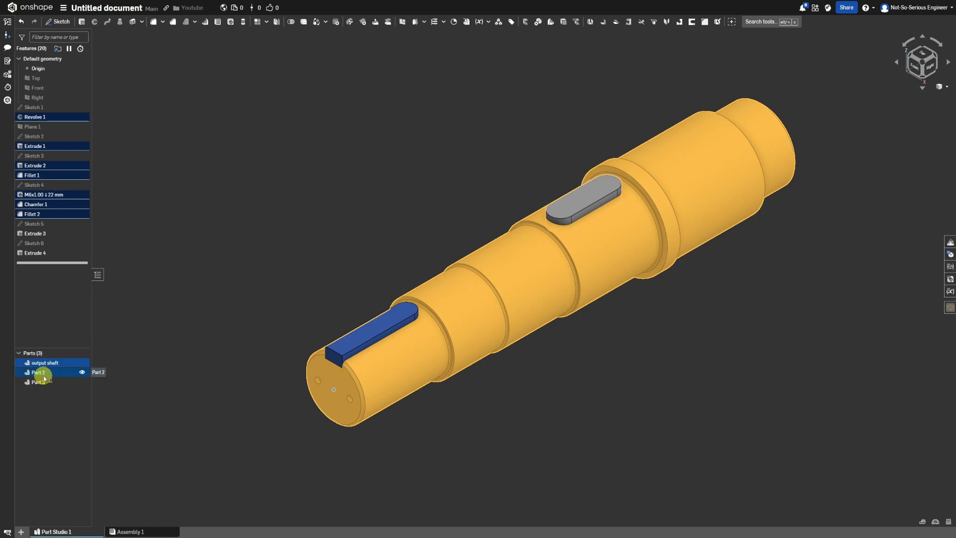
# Rename the key part in the slotted keyway as "key 1".
pyautogui.click(68, 372)
pyautogui.rightClick(48, 378)
pyautogui.click(67, 382)
pyautogui.write('key 1')
pyautogui.press('Return')
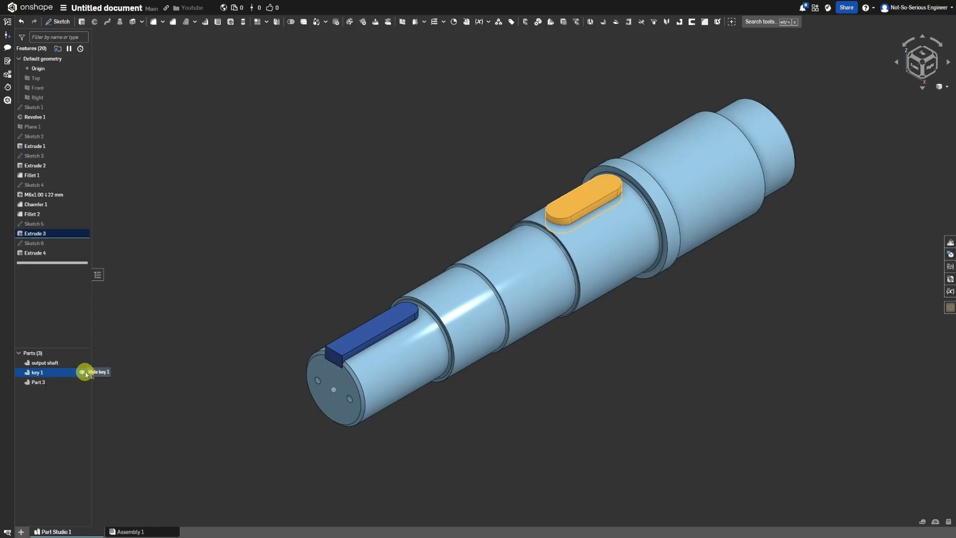
# Rename the key part in the open-ended keyway as "key 2".
pyautogui.click(35, 382)
pyautogui.rightClick(45, 381)
pyautogui.click(61, 392)
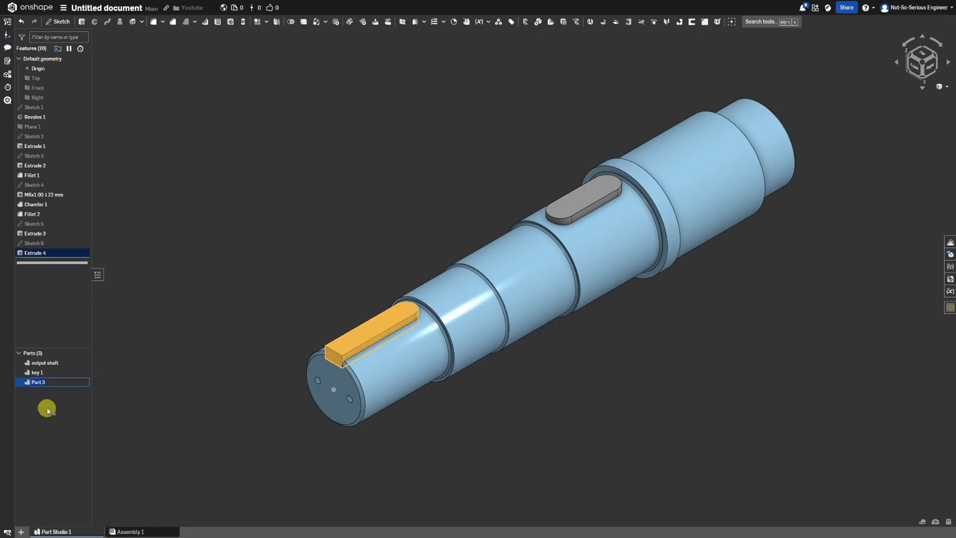
pyautogui.click(47, 410)
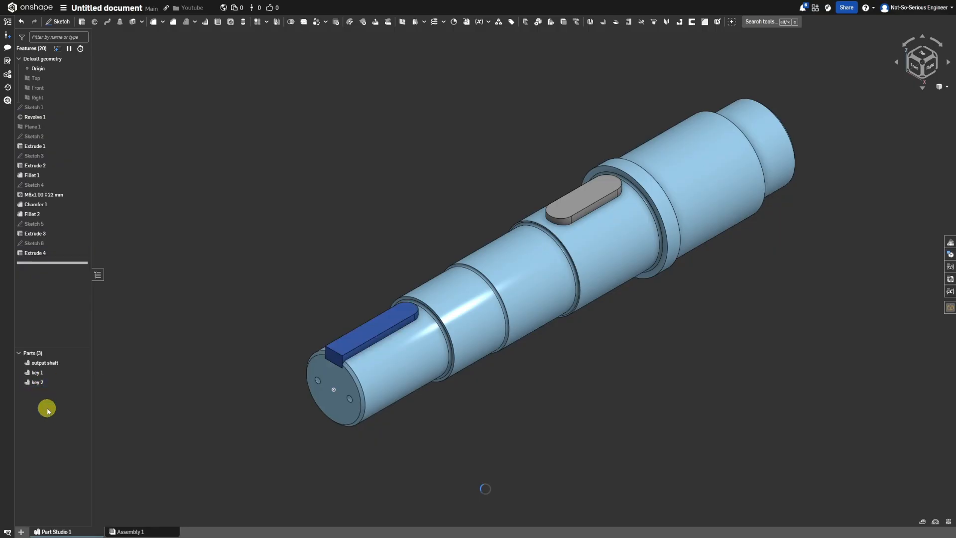